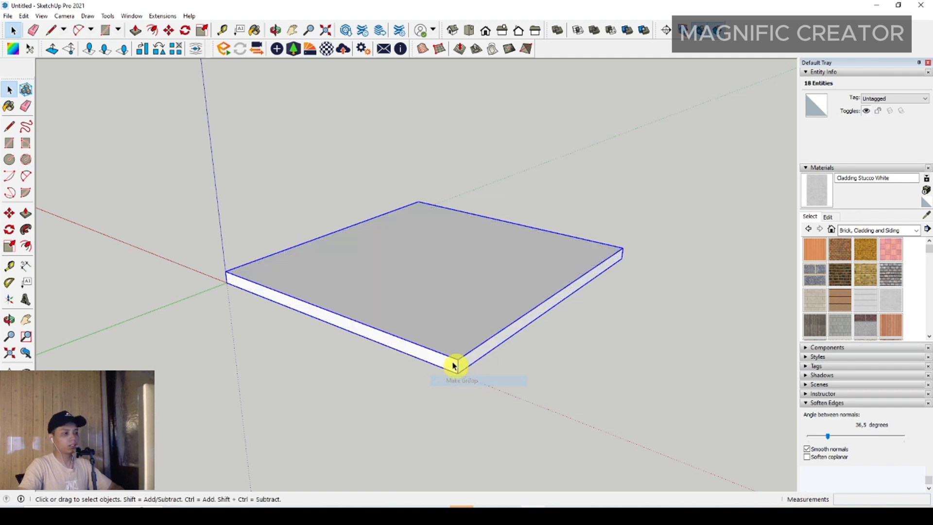
Step: Draw a small, narrow rectangle on the slab's upper surface, starting from a point on the slab's edge
{"action": "middle_click_drag", "start_coordinate": [452, 367], "coordinate": [353, 317]}
{"action": "key", "text": "r"}
{"action": "scroll", "coordinate": [272, 265], "scroll_direction": "up", "scroll_amount": 3}
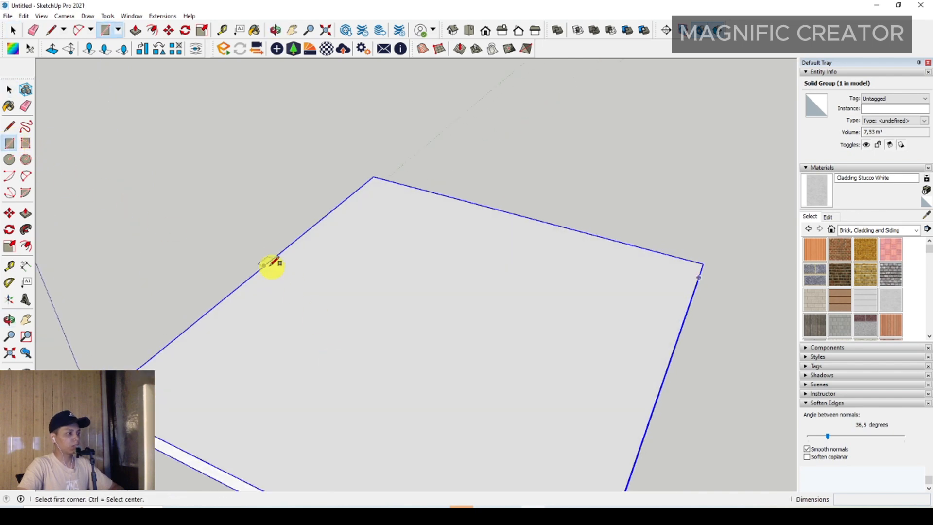
{"action": "left_click", "coordinate": [264, 266]}
{"action": "scroll", "coordinate": [311, 320], "scroll_direction": "up", "scroll_amount": 1}
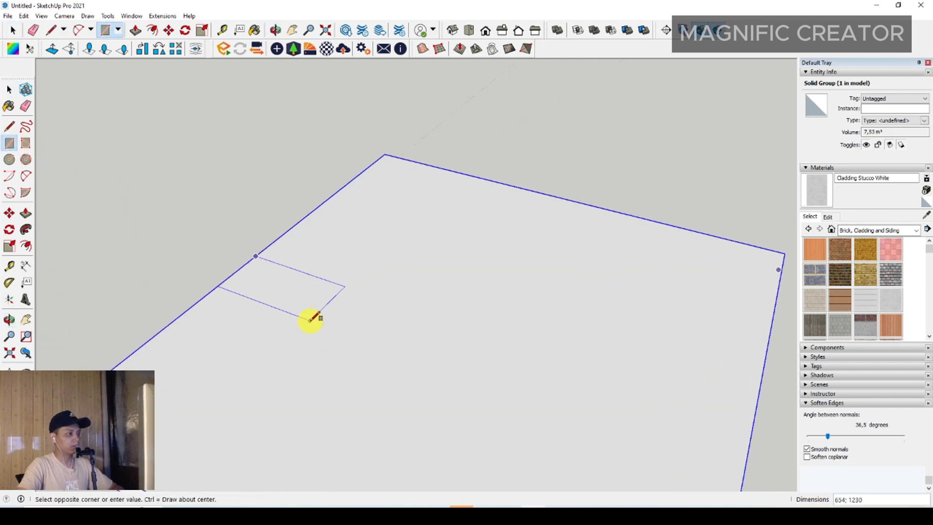
{"action": "left_click", "coordinate": [306, 290]}
{"action": "key", "text": "space"}
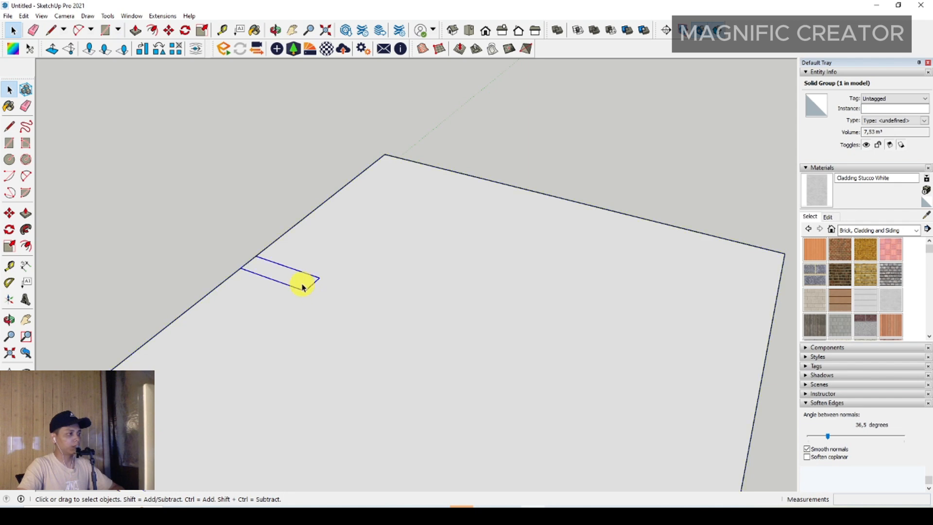
Step: Extrude the small rectangle upward by 3000 into a vertical panel and make the panel a group
{"action": "left_click", "coordinate": [26, 213]}
{"action": "scroll", "coordinate": [308, 286], "scroll_direction": "down", "scroll_amount": 2}
{"action": "left_click", "coordinate": [308, 286]}
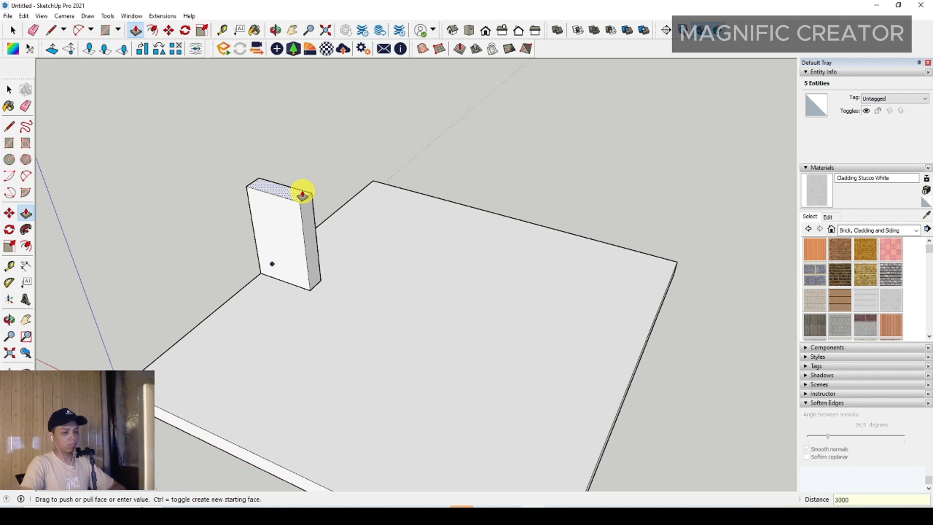
{"action": "key", "text": "Return"}
{"action": "key", "text": "space"}
{"action": "triple_click", "coordinate": [300, 192]}
{"action": "right_click", "coordinate": [299, 192]}
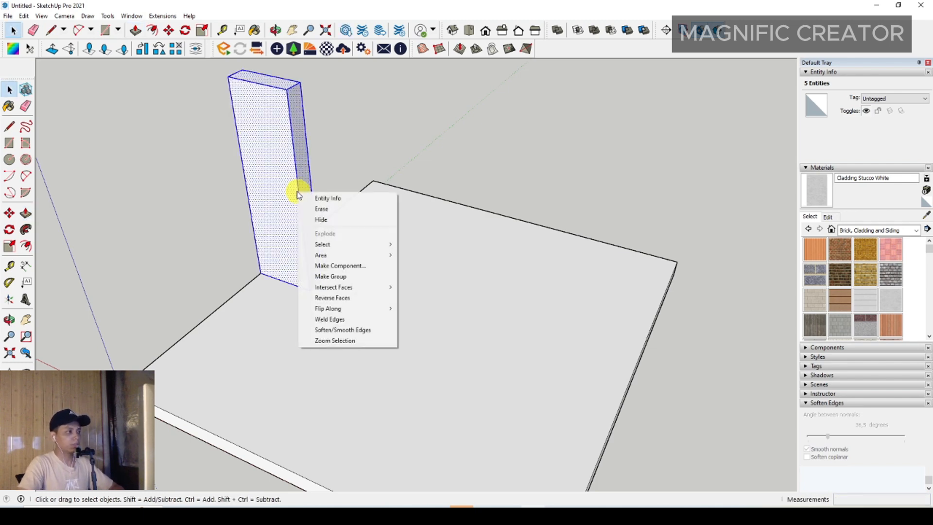
{"action": "left_click", "coordinate": [352, 277]}
Step: Narrow the vertical panel by pushing its side face inward inside the group
{"action": "double_click", "coordinate": [305, 249]}
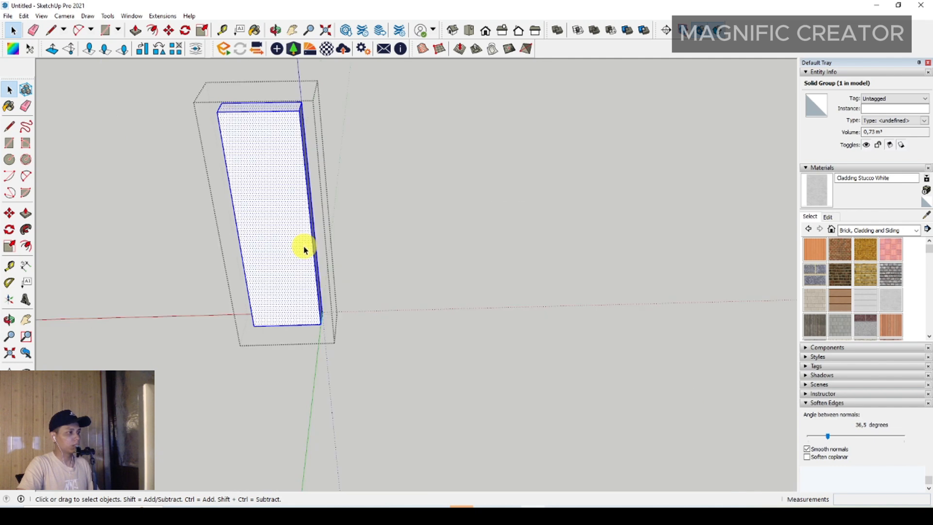
{"action": "middle_click_drag", "start_coordinate": [305, 249], "coordinate": [317, 246]}
{"action": "key", "text": "p"}
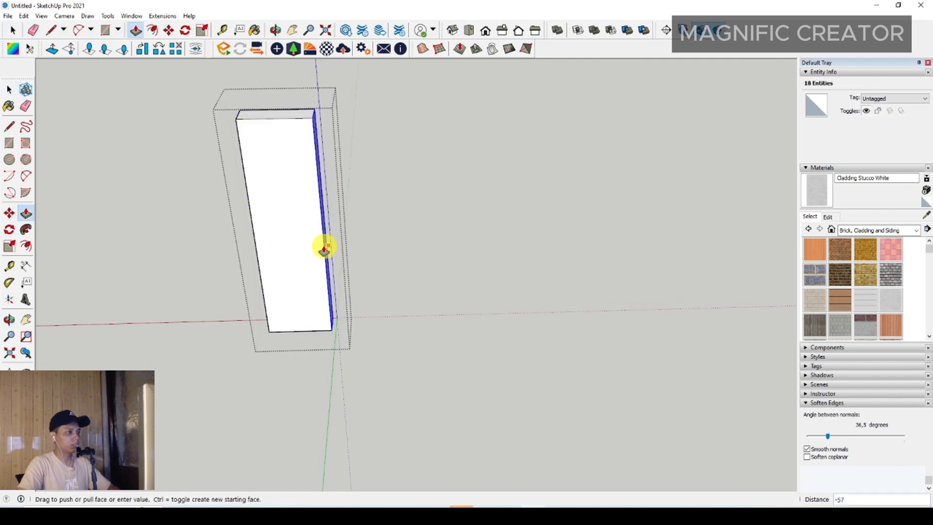
{"action": "left_click", "coordinate": [319, 248]}
{"action": "key", "text": "space"}
{"action": "left_click", "coordinate": [452, 195]}
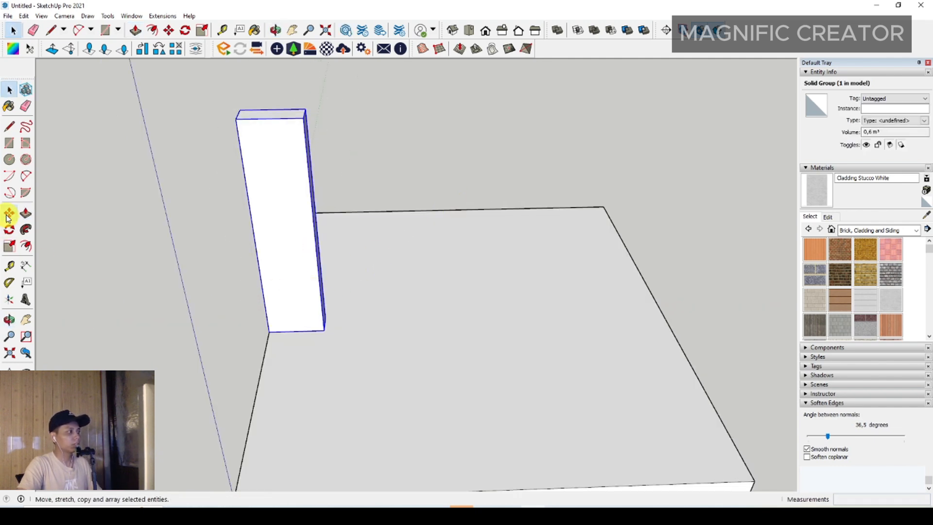
Step: Copy the vertical panel four times in a row along the red axis, leaving slightly irregular gaps between the copies
{"action": "left_click", "coordinate": [9, 213]}
{"action": "left_click", "coordinate": [278, 332]}
{"action": "key", "text": "ctrl"}
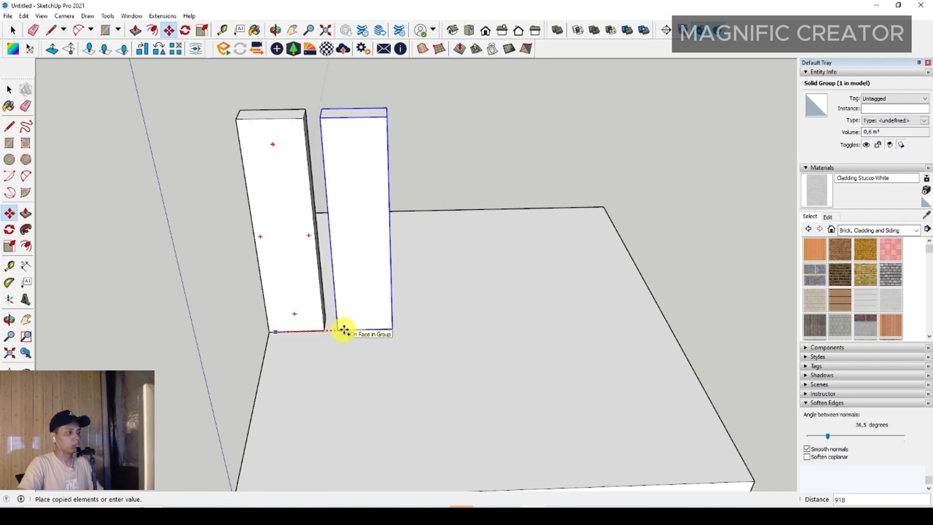
{"action": "left_click", "coordinate": [341, 332]}
{"action": "key", "text": "ctrl"}
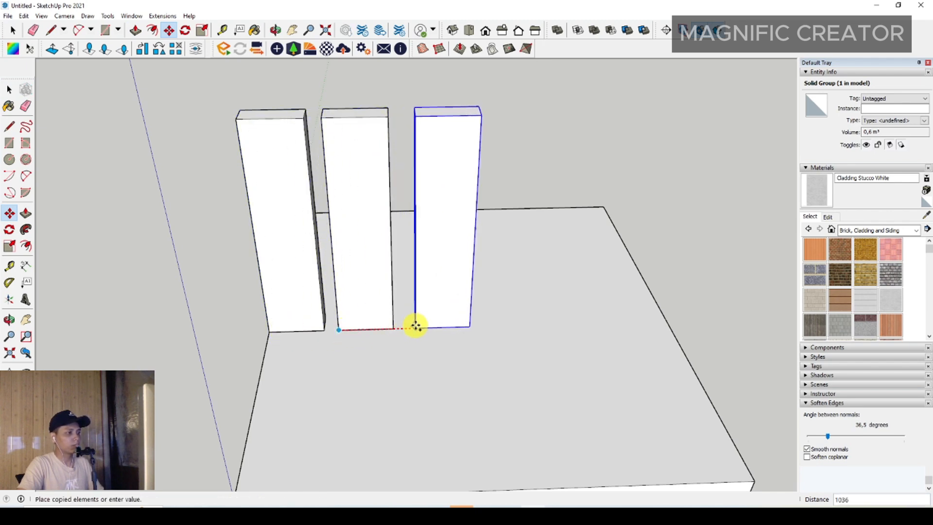
{"action": "left_click", "coordinate": [404, 327]}
{"action": "left_click", "coordinate": [406, 328]}
{"action": "key", "text": "ctrl"}
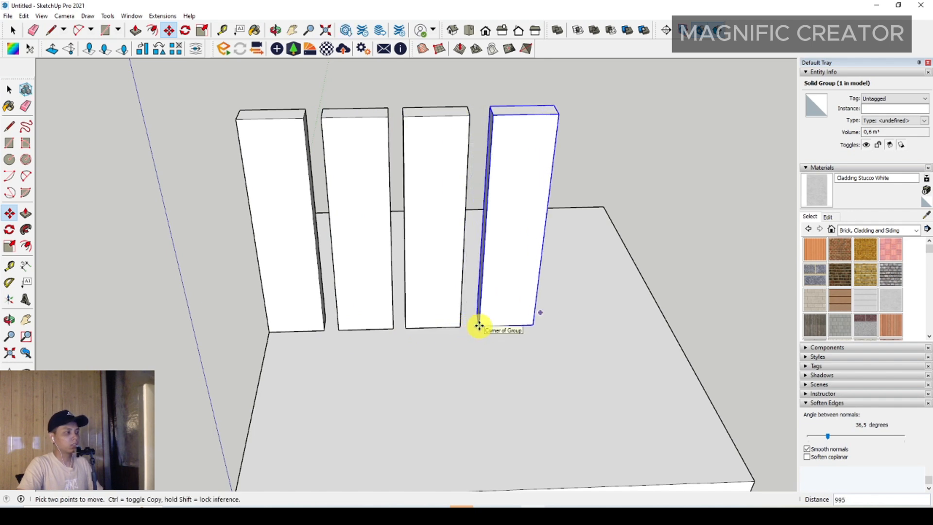
{"action": "left_click", "coordinate": [480, 326]}
{"action": "key", "text": "ctrl"}
{"action": "left_click", "coordinate": [480, 326]}
{"action": "left_click", "coordinate": [548, 321]}
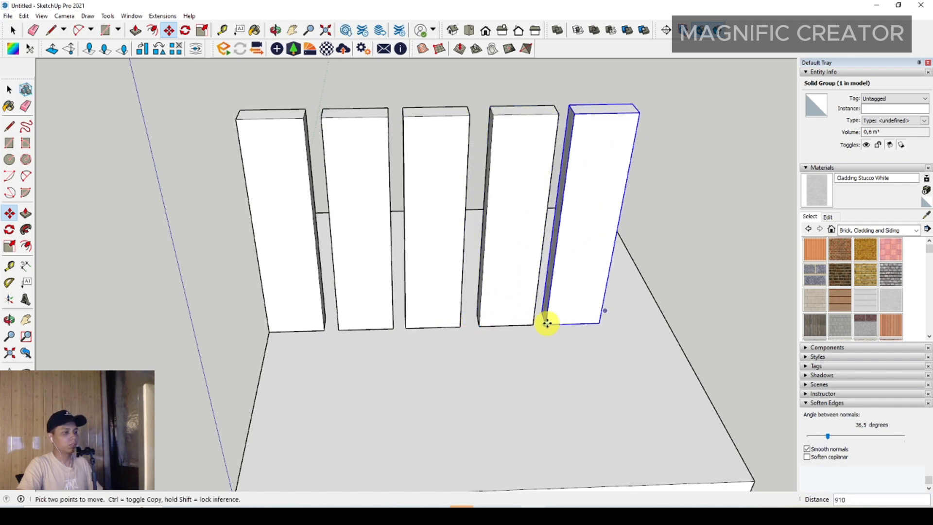
{"action": "middle_click_drag", "start_coordinate": [548, 321], "coordinate": [470, 347]}
Step: Copy three of the panels about 2900 further along the red axis to extend the row to eight
{"action": "key", "text": "space"}
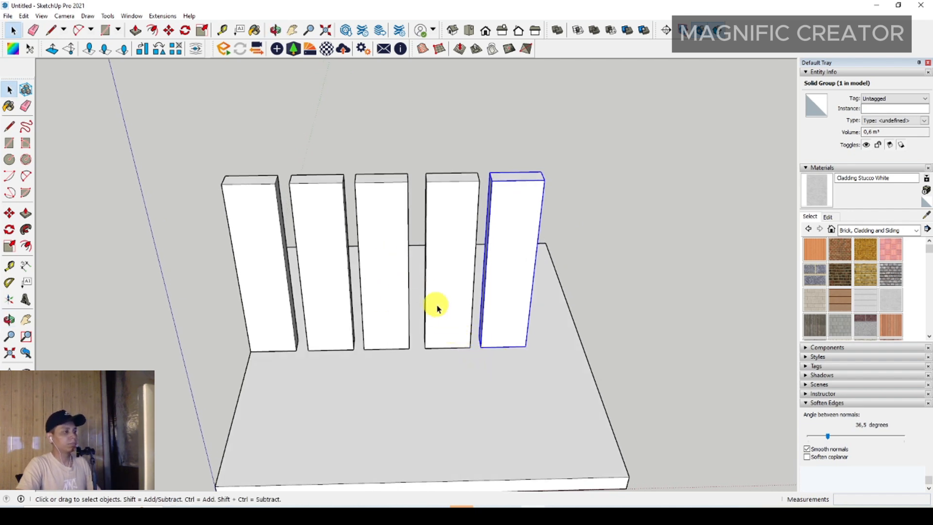
{"action": "left_click", "coordinate": [9, 213]}
{"action": "left_click", "coordinate": [363, 351]}
{"action": "key", "text": "ctrl"}
{"action": "left_click", "coordinate": [531, 348]}
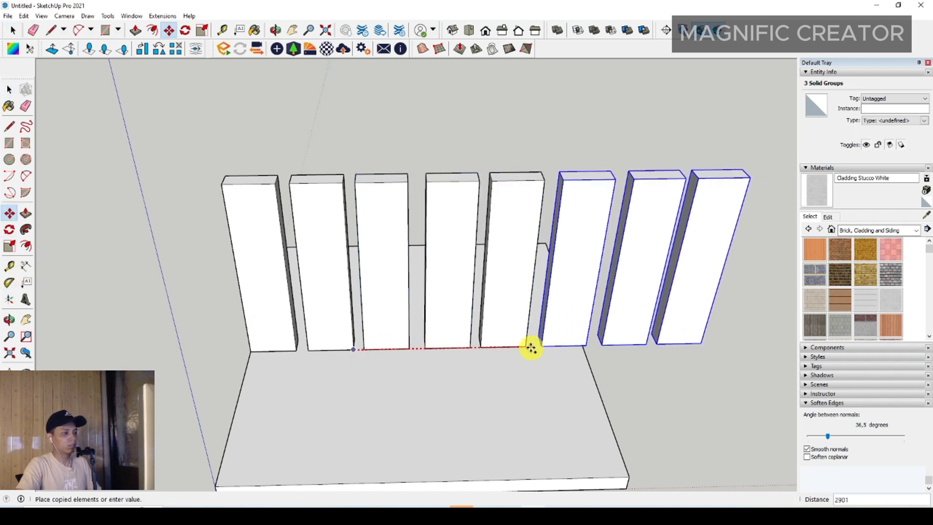
{"action": "key", "text": "space"}
{"action": "middle_click_drag", "start_coordinate": [520, 343], "coordinate": [452, 316]}
{"action": "triple_click", "coordinate": [452, 311]}
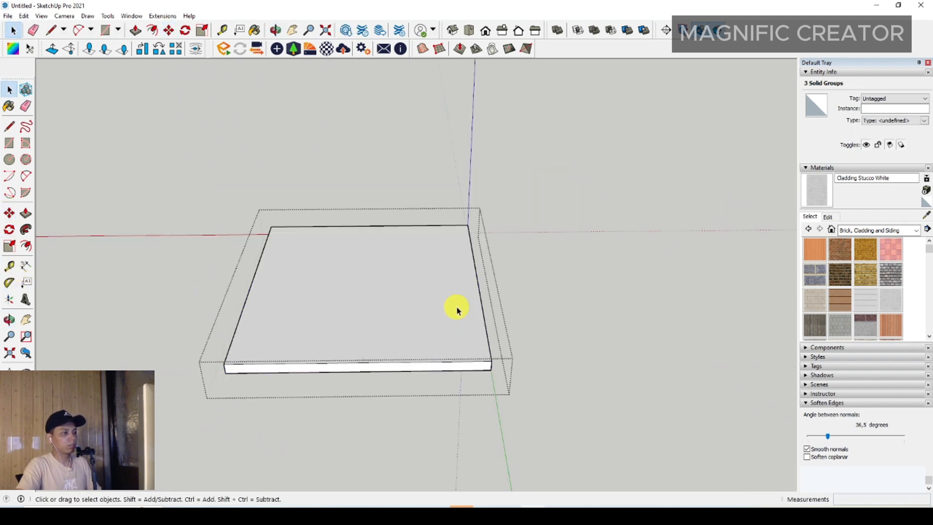
{"action": "scroll", "coordinate": [377, 243], "scroll_direction": "up", "scroll_amount": 2}
{"action": "middle_click_drag", "start_coordinate": [377, 244], "coordinate": [378, 307], "text": "shift"}
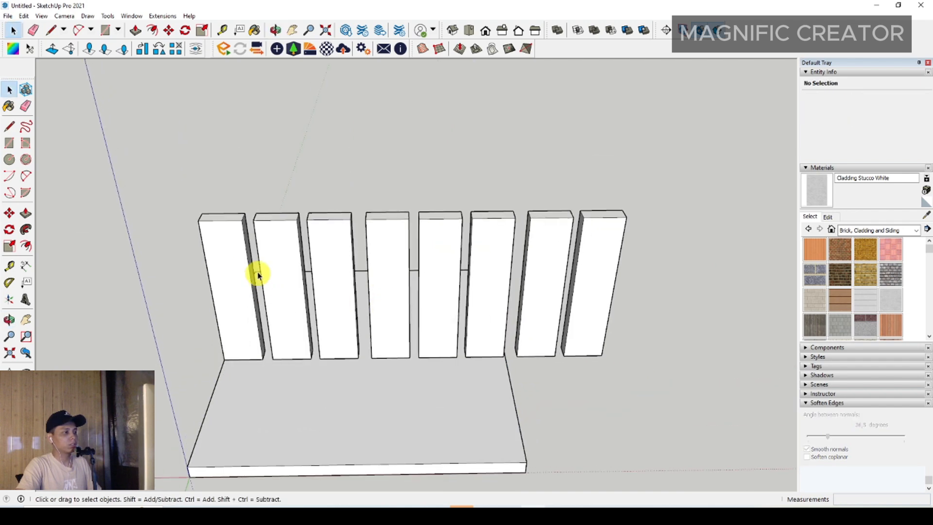
Step: Select all eight panels and scale the row along the red axis to about 0.55 so it fits on the slab
{"action": "left_click", "coordinate": [281, 269], "text": "ctrl"}
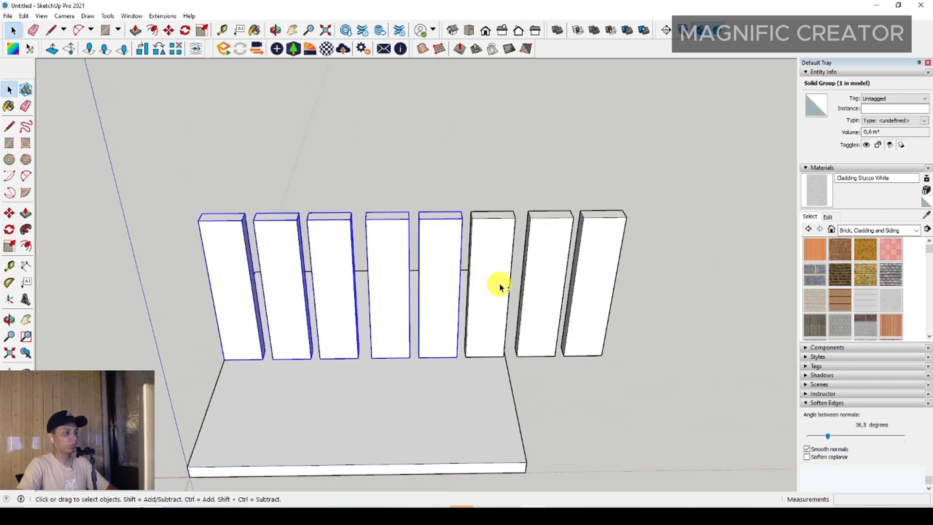
{"action": "left_click", "coordinate": [596, 272], "text": "ctrl"}
{"action": "middle_click_drag", "start_coordinate": [597, 272], "coordinate": [360, 218]}
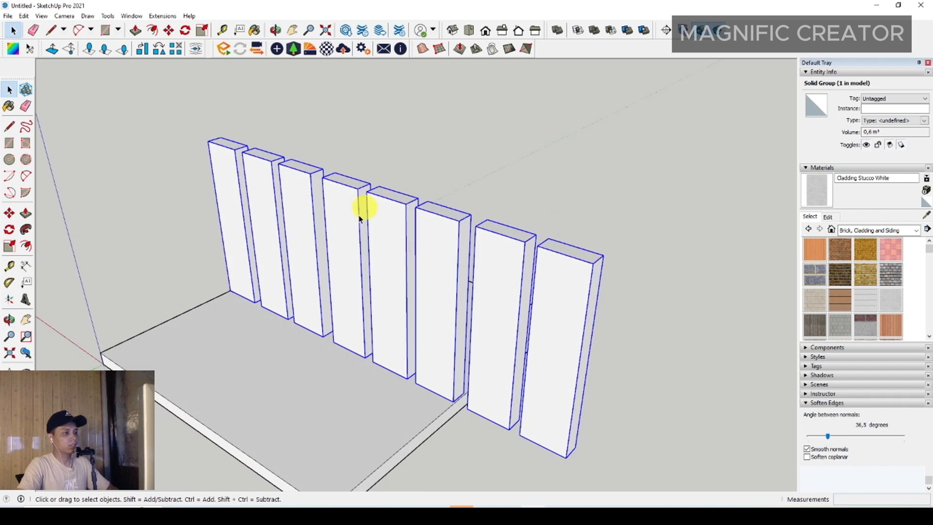
{"action": "middle_click_drag", "start_coordinate": [618, 366], "coordinate": [302, 4]}
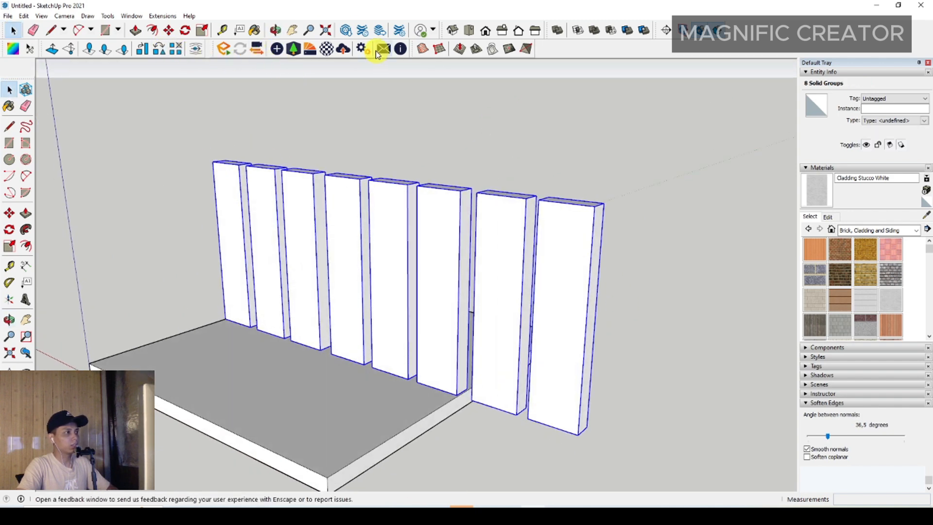
{"action": "middle_click_drag", "start_coordinate": [404, 272], "coordinate": [231, 5]}
{"action": "left_click", "coordinate": [210, 33]}
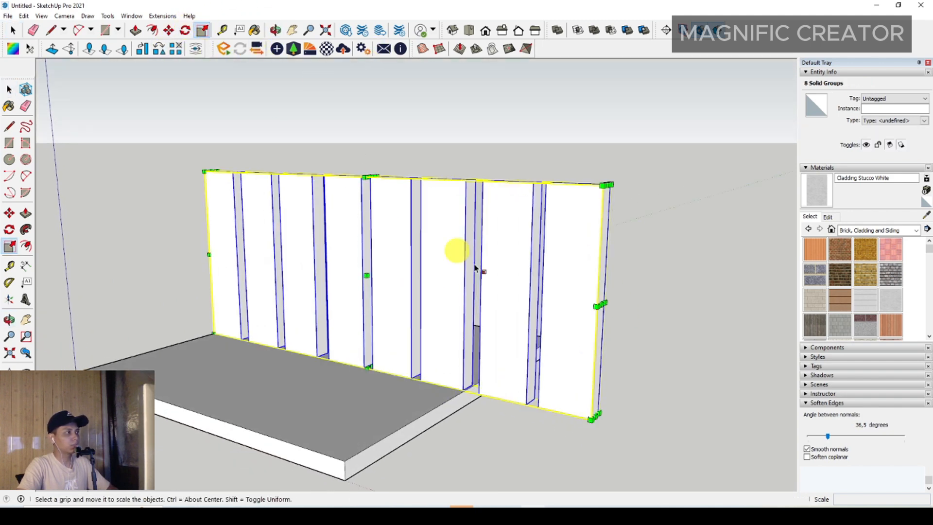
{"action": "left_click_drag", "start_coordinate": [603, 304], "coordinate": [389, 282]}
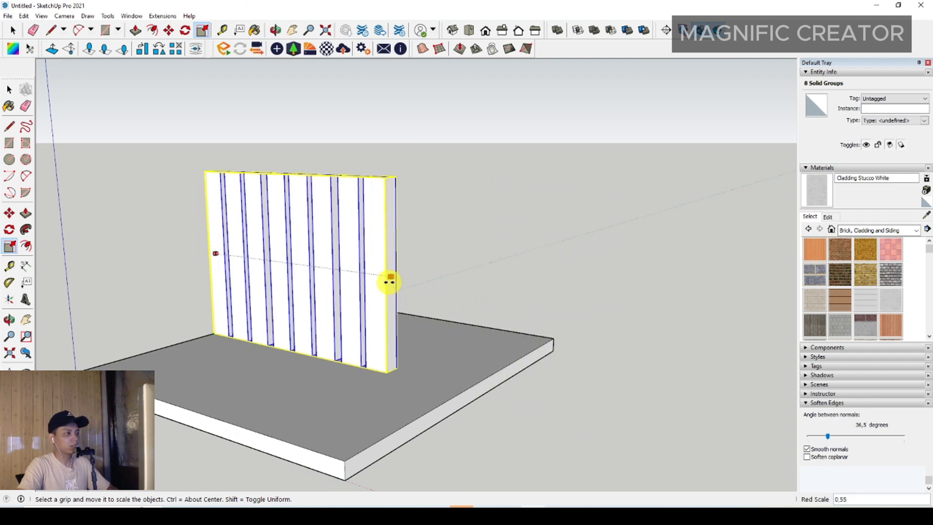
{"action": "middle_click_drag", "start_coordinate": [355, 326], "coordinate": [408, 364]}
{"action": "scroll", "coordinate": [354, 335], "scroll_direction": "up", "scroll_amount": 2}
{"action": "middle_click_drag", "start_coordinate": [326, 321], "coordinate": [379, 305]}
{"action": "key", "text": "space"}
{"action": "middle_click_drag", "start_coordinate": [283, 299], "coordinate": [342, 296], "text": "shift"}
{"action": "left_click", "coordinate": [666, 213]}
Step: Draw two connected slanted lines on the first panel's front face, bending inward from its upper side edge and returning near its foot
{"action": "scroll", "coordinate": [250, 284], "scroll_direction": "up", "scroll_amount": 2}
{"action": "middle_click_drag", "start_coordinate": [266, 288], "coordinate": [272, 298], "text": "shift"}
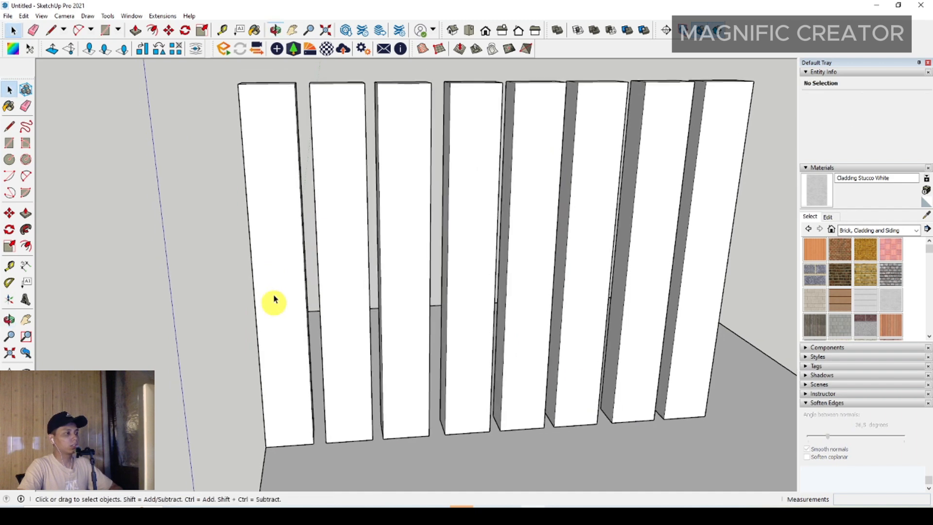
{"action": "double_click", "coordinate": [277, 204]}
{"action": "triple_click", "coordinate": [277, 204]}
{"action": "scroll", "coordinate": [276, 208], "scroll_direction": "down", "scroll_amount": 1}
{"action": "left_click", "coordinate": [276, 206]}
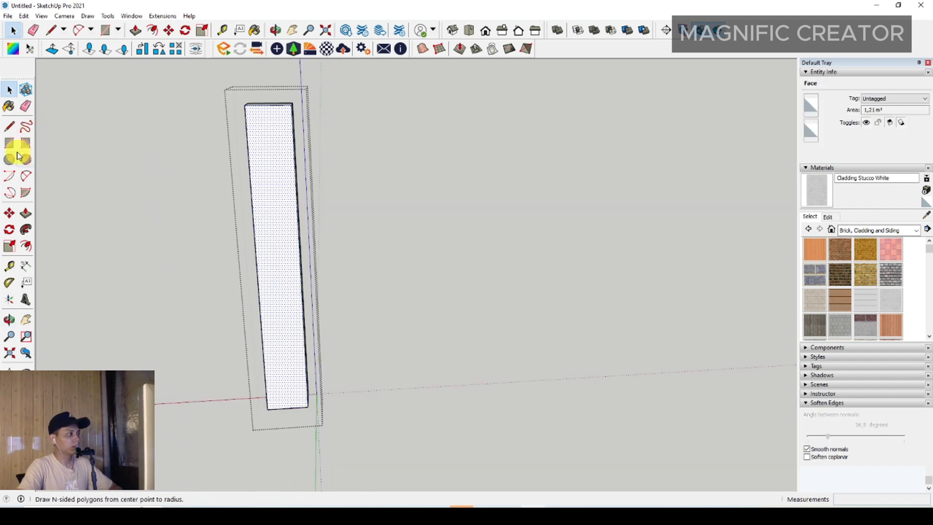
{"action": "left_click", "coordinate": [11, 127]}
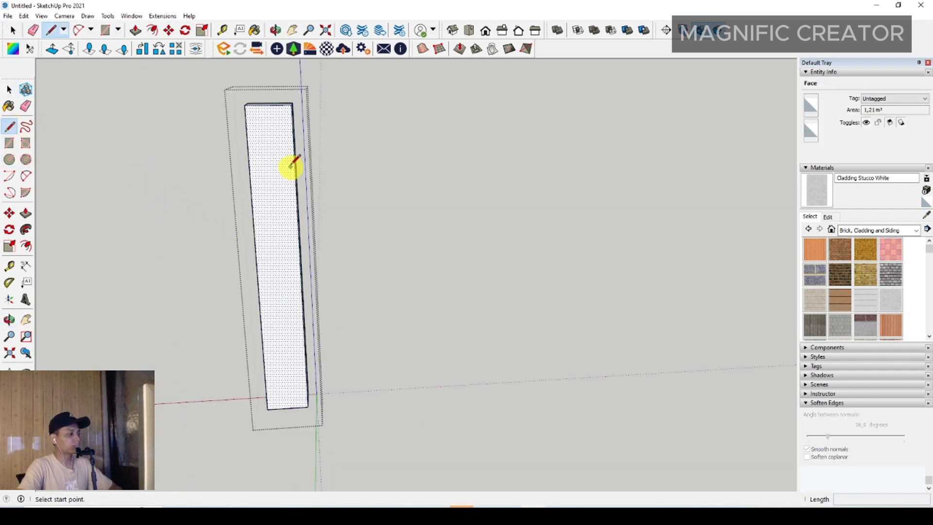
{"action": "left_click", "coordinate": [293, 111]}
{"action": "scroll", "coordinate": [272, 301], "scroll_direction": "up", "scroll_amount": 1}
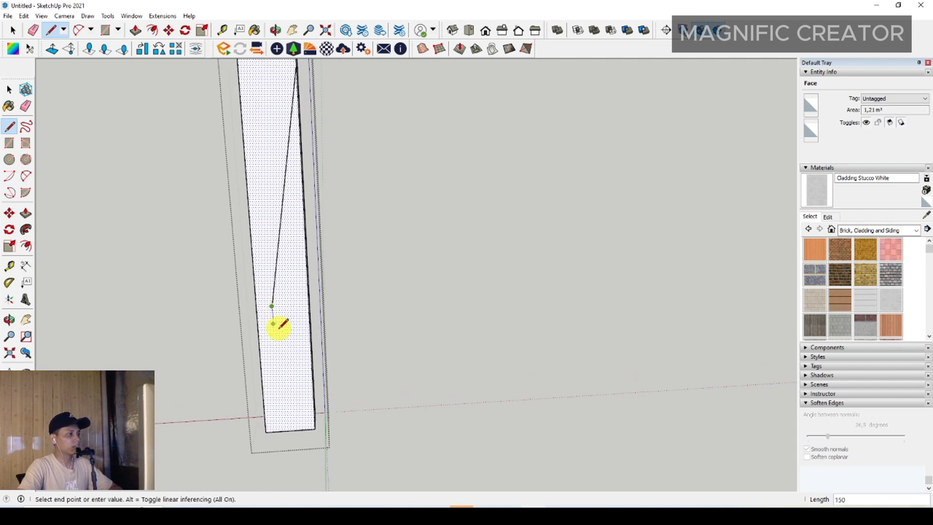
{"action": "left_click", "coordinate": [313, 396]}
{"action": "key", "text": "space"}
Step: Push the area outlined on the first panel through its full 271 depth to cut an angular notch
{"action": "scroll", "coordinate": [276, 373], "scroll_direction": "down", "scroll_amount": 2}
{"action": "key", "text": "p"}
{"action": "left_click", "coordinate": [290, 295]}
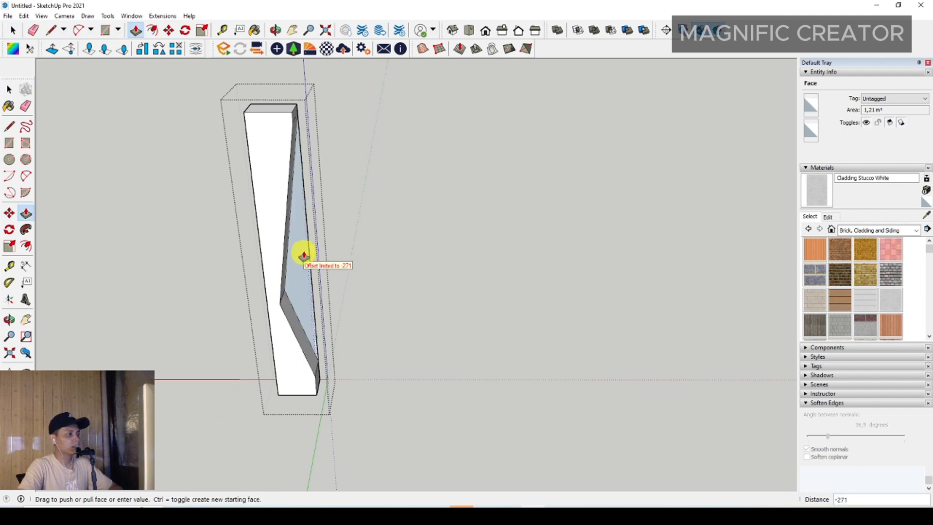
{"action": "left_click", "coordinate": [299, 242]}
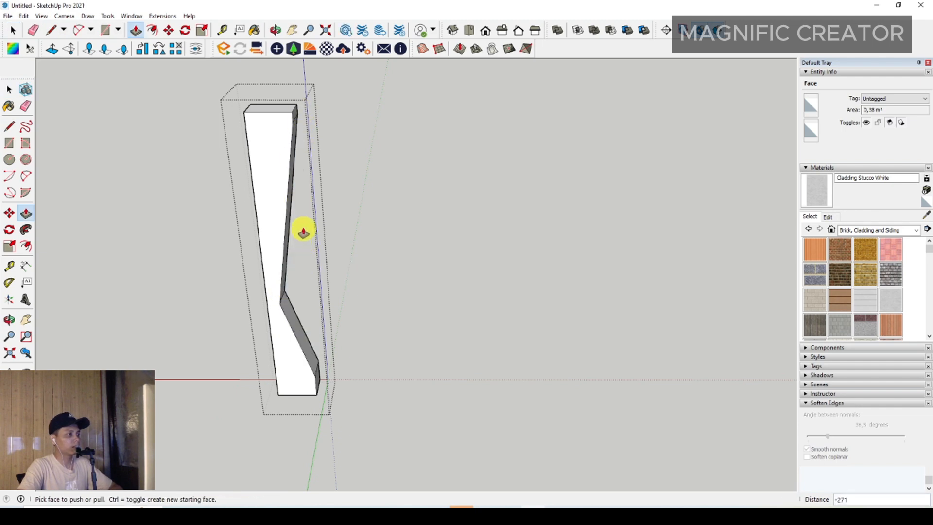
{"action": "key", "text": "space"}
{"action": "scroll", "coordinate": [287, 294], "scroll_direction": "down", "scroll_amount": 2}
{"action": "left_click", "coordinate": [163, 231]}
Step: Open the second panel's group and draw a line across the depth of its side face, partway up the panel
{"action": "triple_click", "coordinate": [330, 238]}
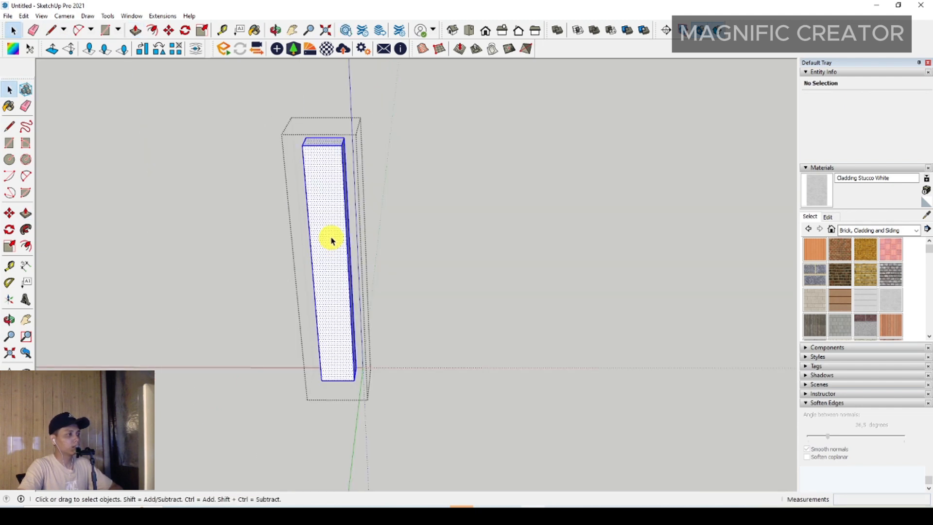
{"action": "scroll", "coordinate": [330, 240], "scroll_direction": "up", "scroll_amount": 2}
{"action": "middle_click_drag", "start_coordinate": [327, 246], "coordinate": [395, 262]}
{"action": "left_click", "coordinate": [7, 132]}
{"action": "scroll", "coordinate": [354, 240], "scroll_direction": "down", "scroll_amount": 2}
{"action": "scroll", "coordinate": [350, 285], "scroll_direction": "up", "scroll_amount": 4}
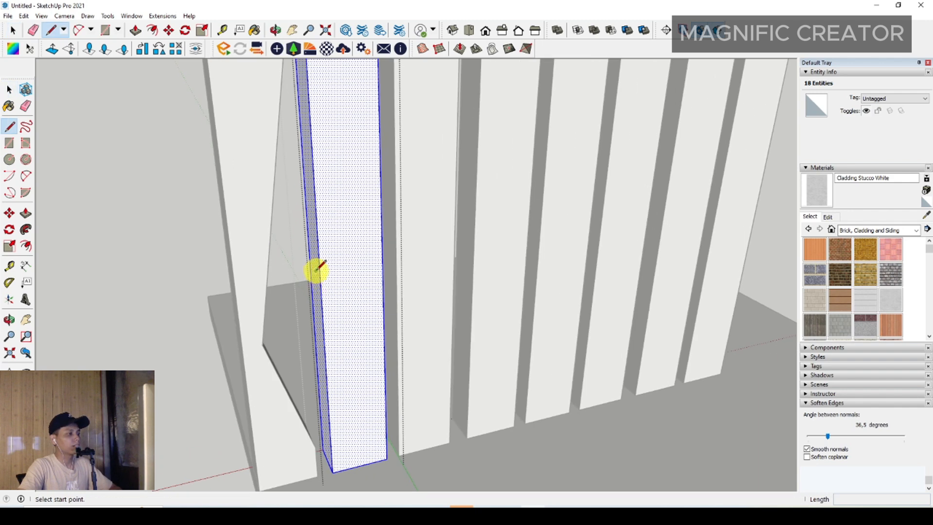
{"action": "scroll", "coordinate": [318, 265], "scroll_direction": "up", "scroll_amount": 1}
{"action": "left_click", "coordinate": [308, 249]}
{"action": "key", "text": "space"}
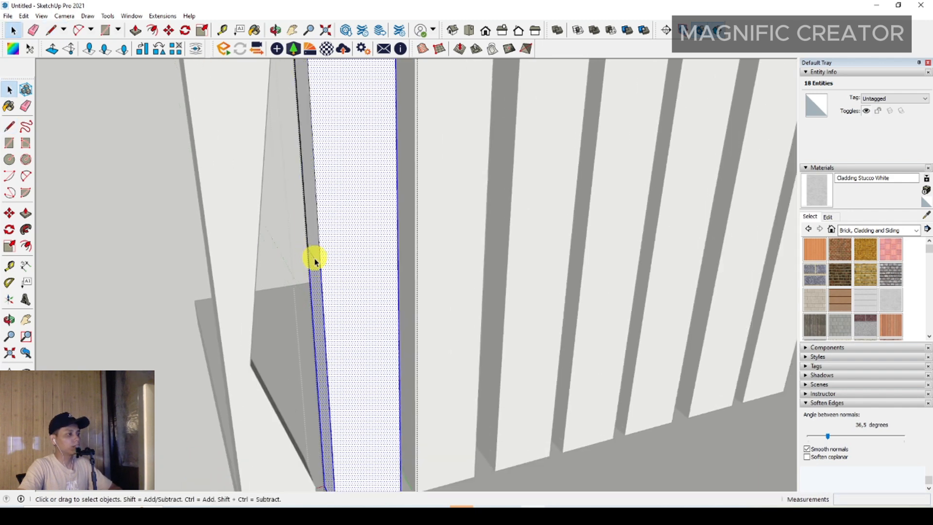
Step: Move the new edge on the second panel's side outward toward the first panel's notch, forming an angular bulge
{"action": "left_click", "coordinate": [314, 258]}
{"action": "left_click", "coordinate": [9, 213]}
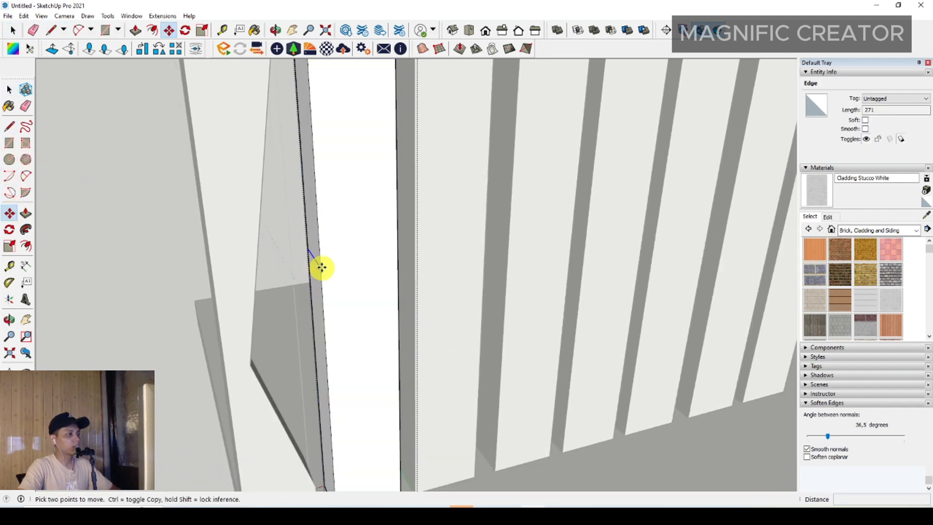
{"action": "left_click", "coordinate": [321, 268]}
{"action": "scroll", "coordinate": [307, 271], "scroll_direction": "down", "scroll_amount": 2}
{"action": "left_click", "coordinate": [287, 277]}
{"action": "key", "text": "space"}
{"action": "scroll", "coordinate": [323, 268], "scroll_direction": "down", "scroll_amount": 3}
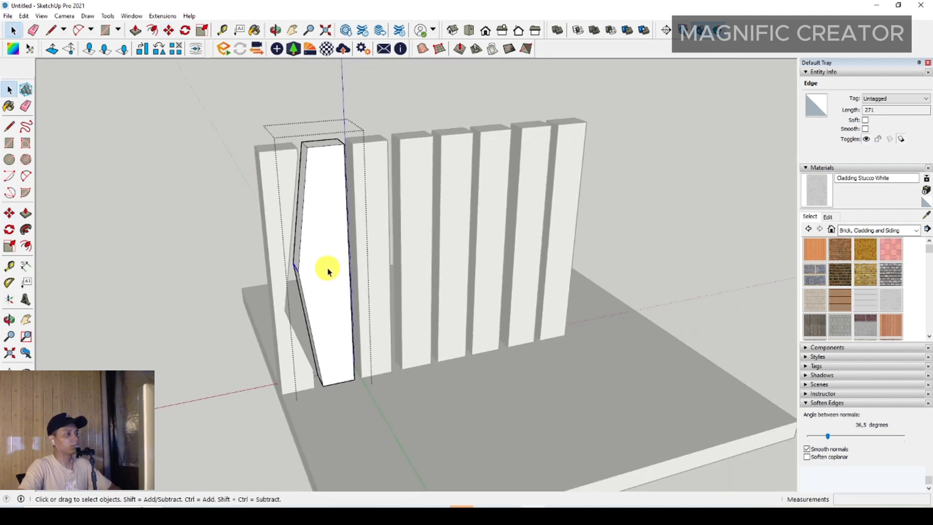
Step: Draw two connected slanted lines on the second panel's front face, bending inward from its upper side edge facing the third panel and returning at the foot
{"action": "middle_click_drag", "start_coordinate": [327, 269], "coordinate": [305, 231]}
{"action": "scroll", "coordinate": [303, 247], "scroll_direction": "up", "scroll_amount": 3}
{"action": "middle_click_drag", "start_coordinate": [311, 265], "coordinate": [294, 257]}
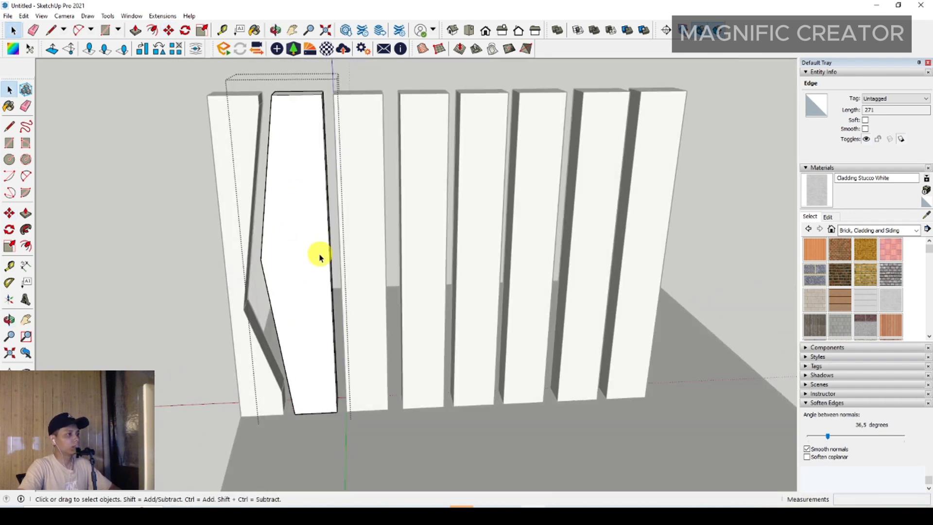
{"action": "key", "text": "l"}
{"action": "left_click", "coordinate": [323, 123]}
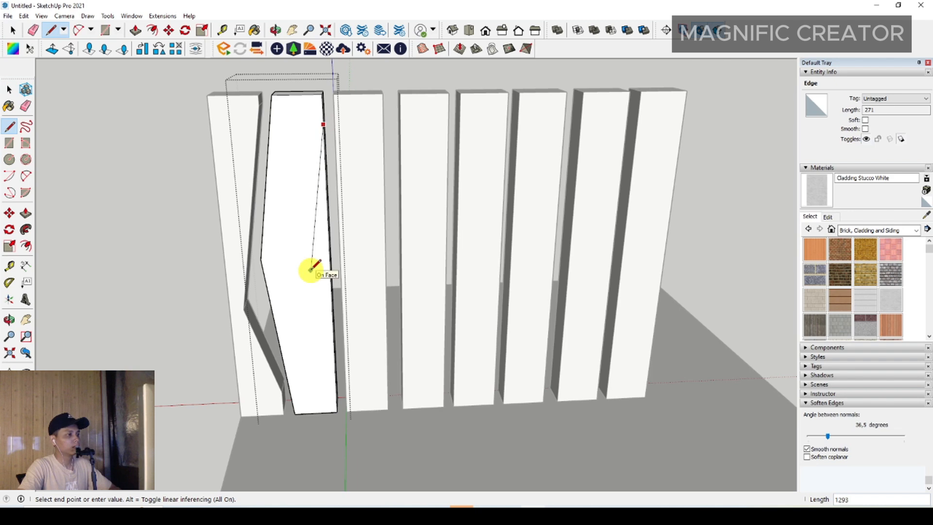
{"action": "key", "text": "space"}
{"action": "scroll", "coordinate": [314, 279], "scroll_direction": "down", "scroll_amount": 1}
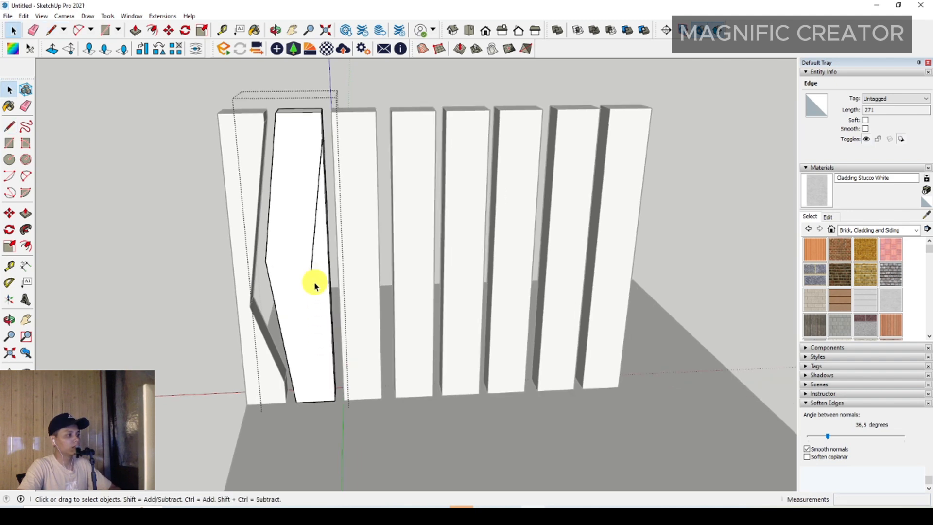
{"action": "key", "text": "l"}
{"action": "left_click", "coordinate": [312, 270]}
{"action": "scroll", "coordinate": [323, 352], "scroll_direction": "up", "scroll_amount": 1}
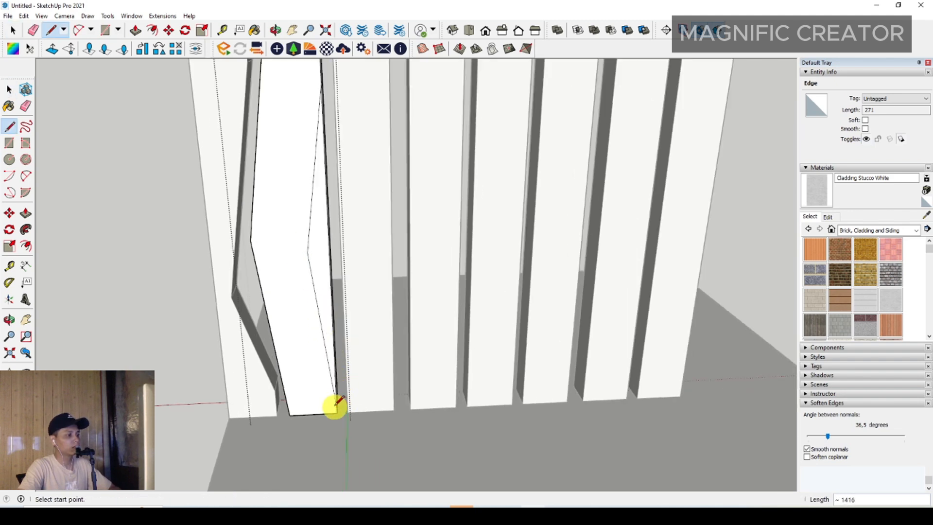
{"action": "key", "text": "space"}
Step: Push the area outlined on the second panel through its full depth to cut an angular notch
{"action": "scroll", "coordinate": [317, 309], "scroll_direction": "down", "scroll_amount": 1}
{"action": "scroll", "coordinate": [317, 269], "scroll_direction": "up", "scroll_amount": 1}
{"action": "key", "text": "p"}
{"action": "left_click", "coordinate": [329, 229]}
{"action": "left_click", "coordinate": [327, 246]}
{"action": "key", "text": "space"}
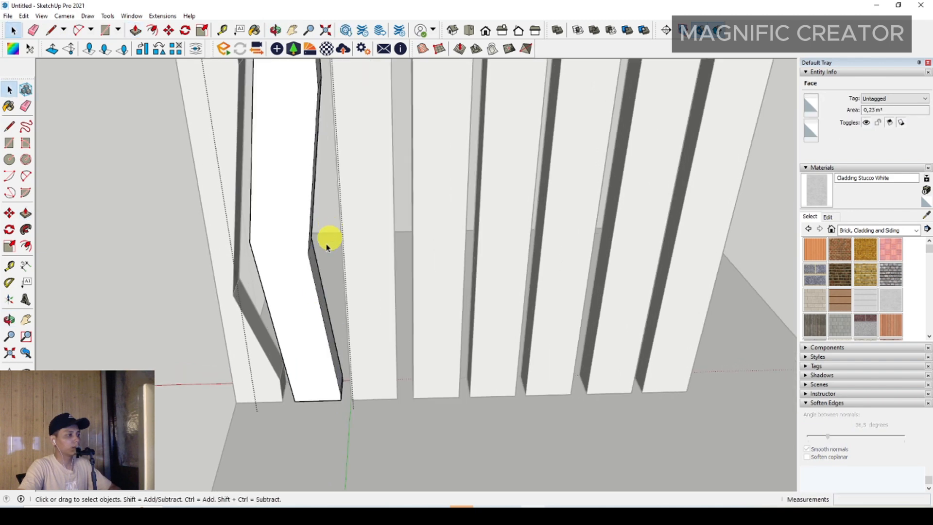
Step: Open the fourth panel's group and draw two connected slanted lines on its front face, forming an inward bend along the side facing the third panel
{"action": "scroll", "coordinate": [326, 245], "scroll_direction": "down", "scroll_amount": 2}
{"action": "middle_click_drag", "start_coordinate": [350, 307], "coordinate": [370, 271]}
{"action": "triple_click", "coordinate": [369, 277]}
{"action": "scroll", "coordinate": [373, 288], "scroll_direction": "up", "scroll_amount": 1}
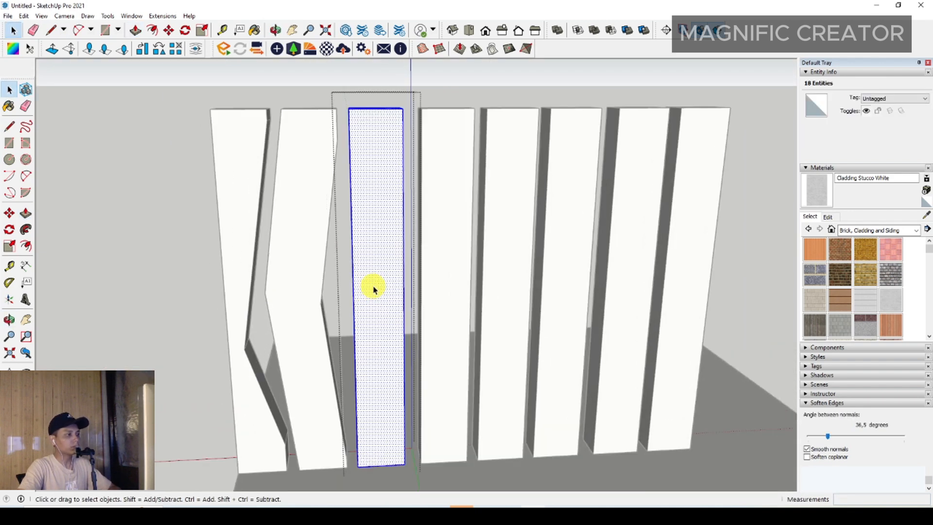
{"action": "key", "text": "Escape"}
{"action": "triple_click", "coordinate": [431, 260]}
{"action": "key", "text": "l"}
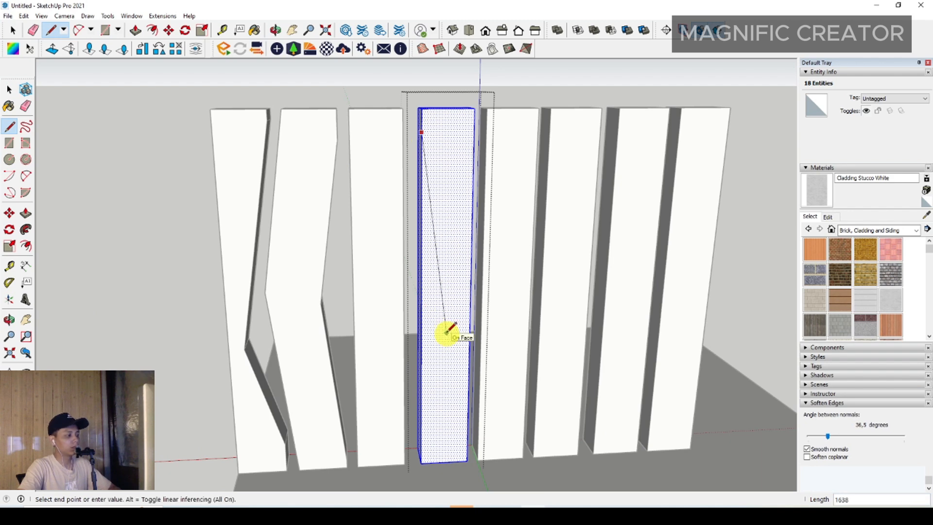
{"action": "left_click", "coordinate": [422, 450]}
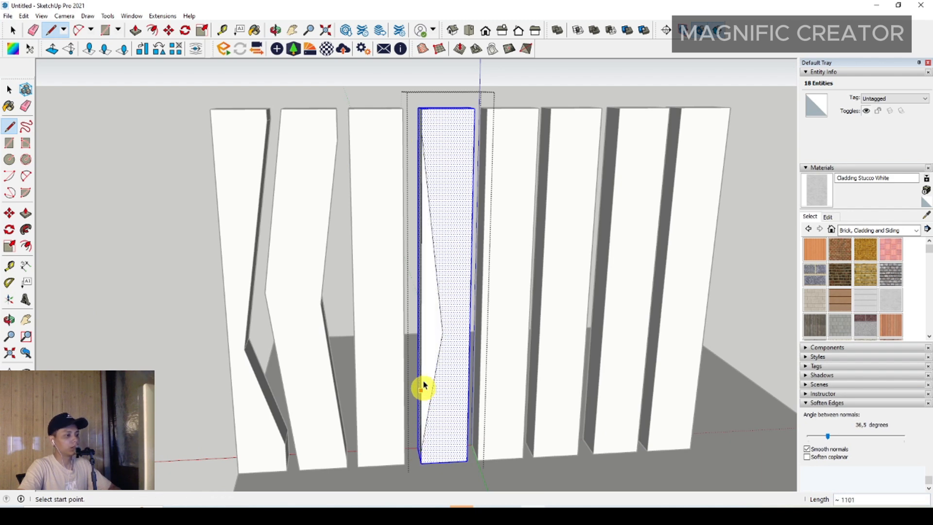
Step: Push the area outlined on the fourth panel through its full depth to cut the notch
{"action": "scroll", "coordinate": [427, 350], "scroll_direction": "up", "scroll_amount": 2}
{"action": "key", "text": "p"}
{"action": "left_click", "coordinate": [419, 316]}
{"action": "left_click", "coordinate": [419, 297]}
{"action": "scroll", "coordinate": [419, 297], "scroll_direction": "down", "scroll_amount": 2}
{"action": "middle_click_drag", "start_coordinate": [415, 306], "coordinate": [344, 335]}
{"action": "key", "text": "space"}
Step: Open the third panel's group and draw a line across the depth of its side facing the fourth panel, partway up
{"action": "triple_click", "coordinate": [383, 292]}
{"action": "scroll", "coordinate": [386, 294], "scroll_direction": "up", "scroll_amount": 2}
{"action": "key", "text": "l"}
{"action": "left_click", "coordinate": [390, 293]}
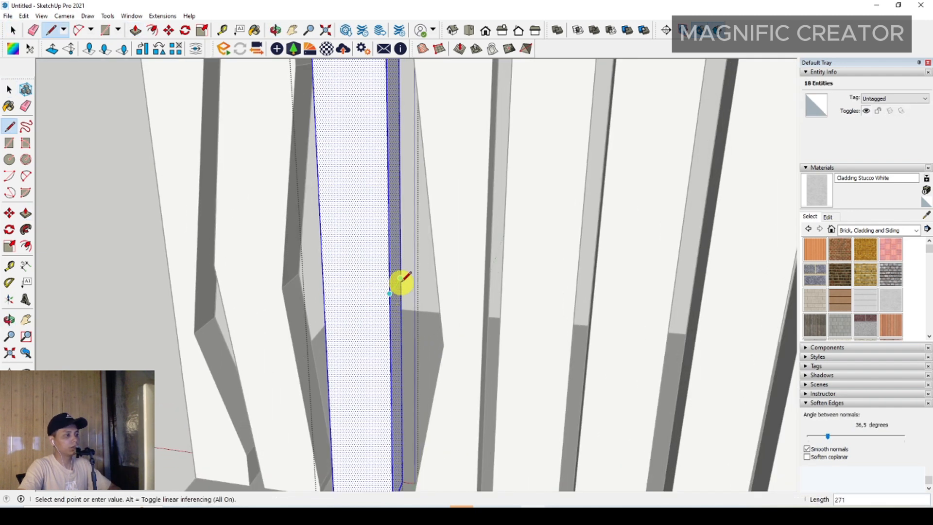
{"action": "key", "text": "space"}
Step: Move the new edge on the third panel about 150 outward toward the fourth panel's notch, forming an angular bulge
{"action": "left_click", "coordinate": [391, 287]}
{"action": "key", "text": "m"}
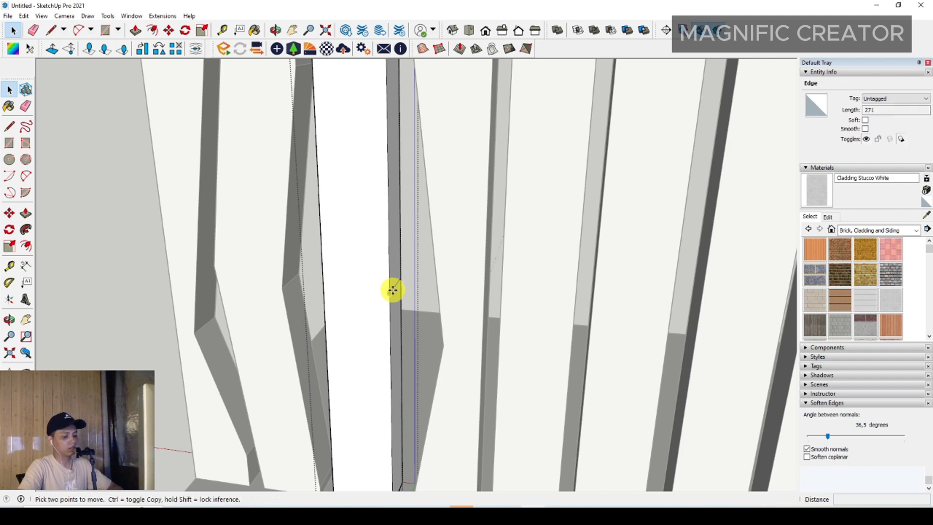
{"action": "left_click", "coordinate": [389, 293]}
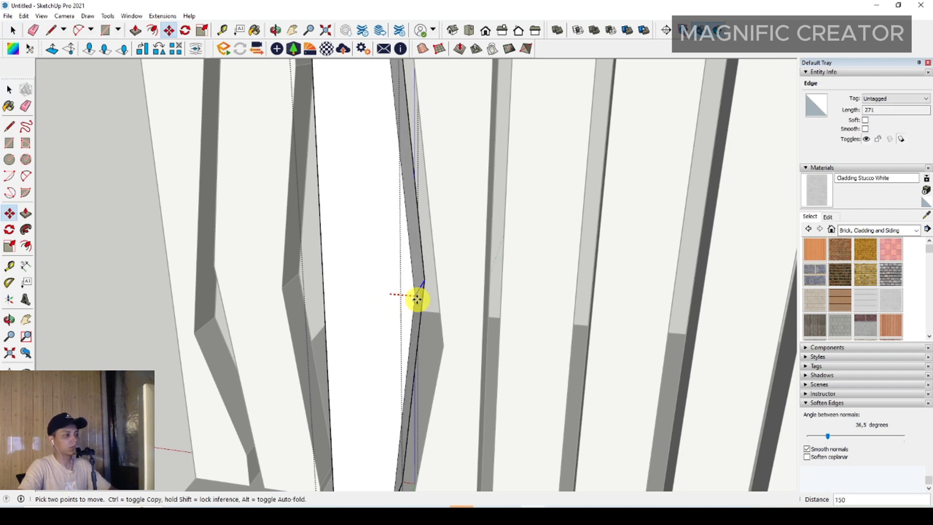
{"action": "left_click", "coordinate": [412, 296]}
{"action": "key", "text": "space"}
Step: Draw a line across the depth of the third panel's opposite side, facing the second panel, partway up
{"action": "scroll", "coordinate": [321, 293], "scroll_direction": "down", "scroll_amount": 1}
{"action": "scroll", "coordinate": [321, 294], "scroll_direction": "down", "scroll_amount": 1}
{"action": "key", "text": "l"}
{"action": "scroll", "coordinate": [328, 289], "scroll_direction": "up", "scroll_amount": 3}
{"action": "left_click", "coordinate": [333, 286]}
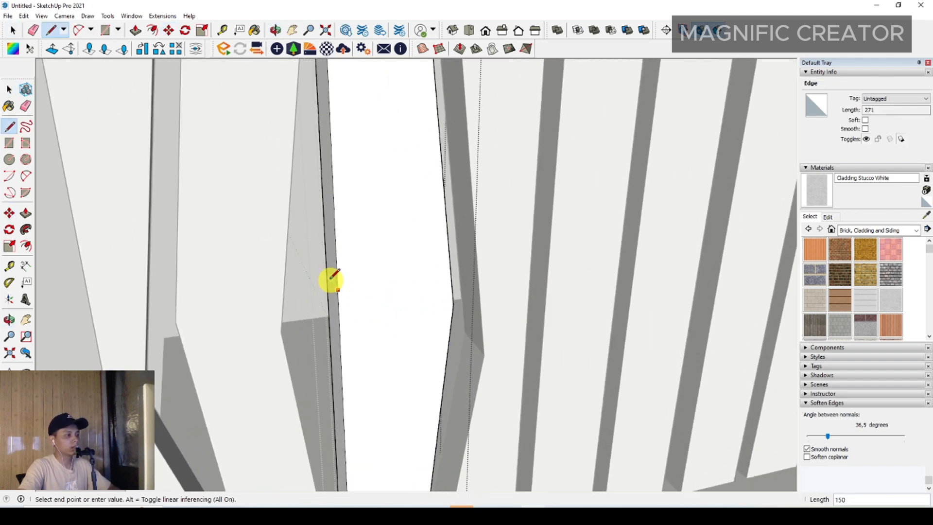
{"action": "scroll", "coordinate": [330, 288], "scroll_direction": "up", "scroll_amount": 2}
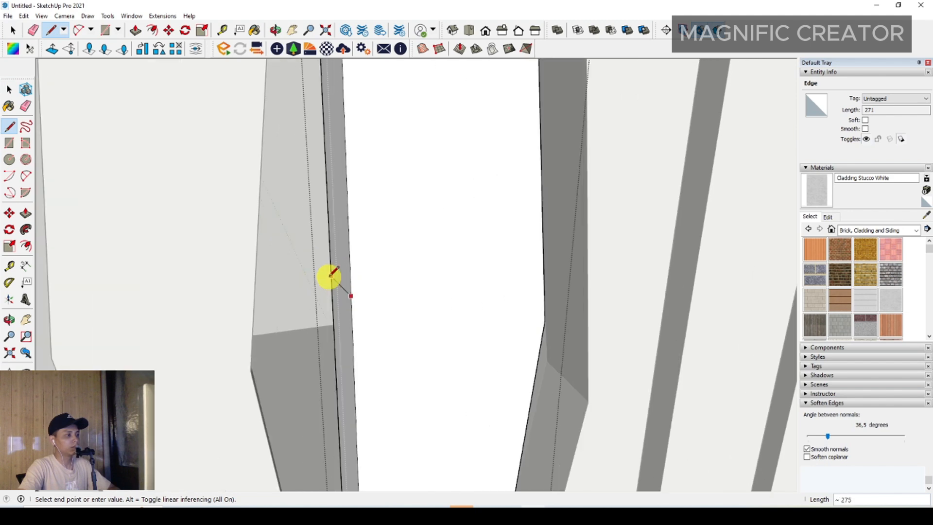
{"action": "scroll", "coordinate": [332, 278], "scroll_direction": "down", "scroll_amount": 2}
{"action": "key", "text": "space"}
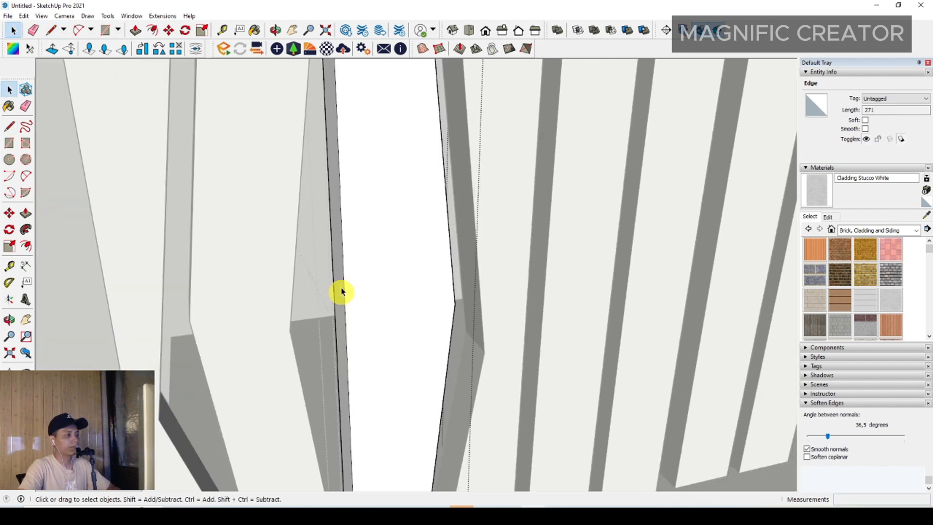
{"action": "key", "text": "l"}
{"action": "scroll", "coordinate": [338, 277], "scroll_direction": "up", "scroll_amount": 1}
{"action": "key", "text": "space"}
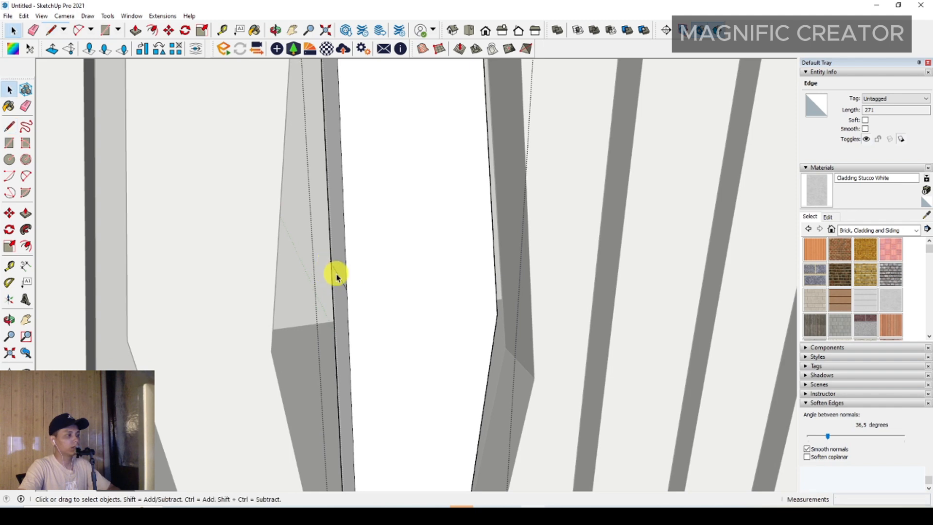
Step: Move that edge on the third panel outward toward the second panel's notch to form a matching bulge
{"action": "key", "text": "m"}
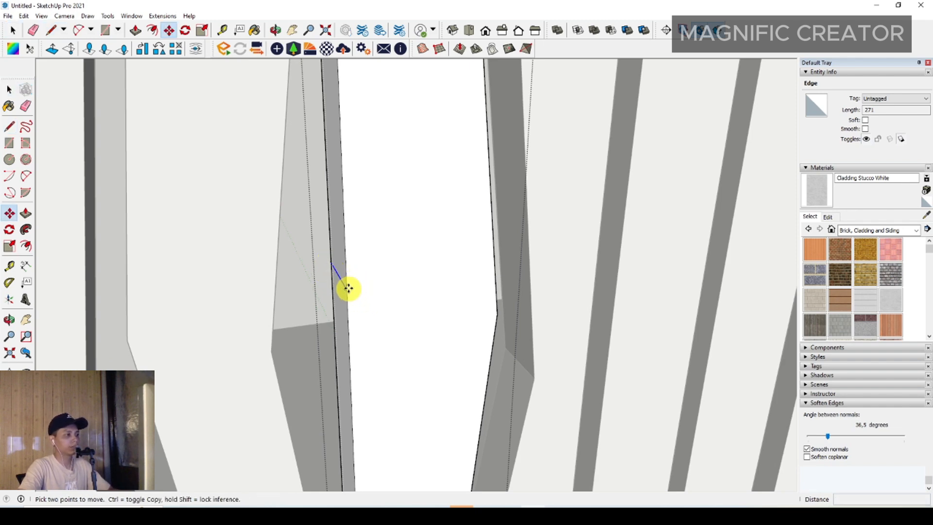
{"action": "key", "text": "space"}
{"action": "scroll", "coordinate": [342, 303], "scroll_direction": "down", "scroll_amount": 4}
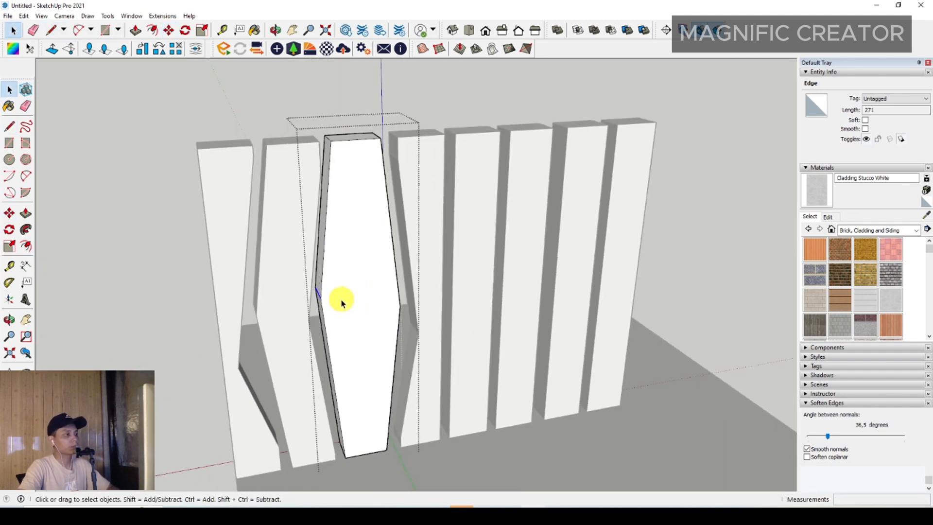
Step: Open the fifth panel's group and move the top edge of its side facing the fourth panel inward, narrowing the panel toward the top
{"action": "middle_click_drag", "start_coordinate": [341, 303], "coordinate": [407, 279]}
{"action": "scroll", "coordinate": [408, 275], "scroll_direction": "up", "scroll_amount": 1}
{"action": "left_click", "coordinate": [408, 269]}
{"action": "triple_click", "coordinate": [409, 266]}
{"action": "middle_click_drag", "start_coordinate": [389, 247], "coordinate": [434, 287]}
{"action": "scroll", "coordinate": [383, 173], "scroll_direction": "up", "scroll_amount": 2}
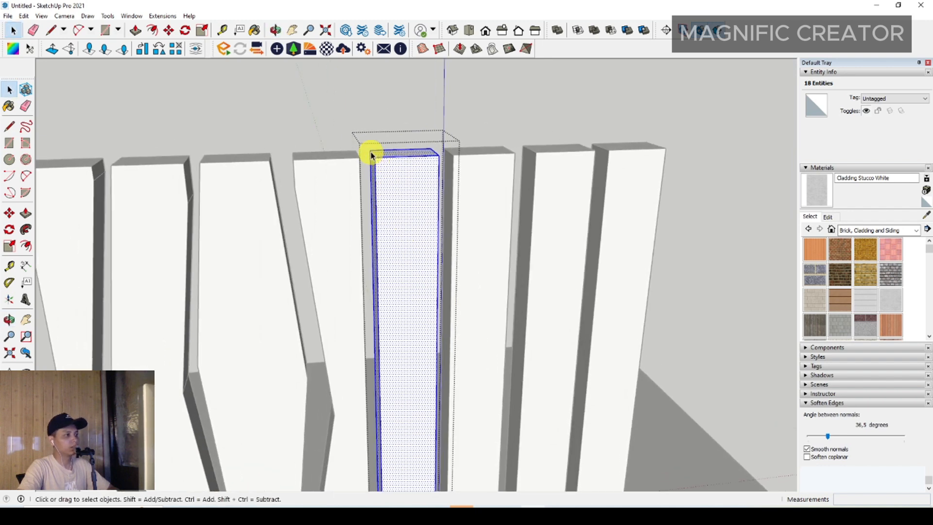
{"action": "left_click", "coordinate": [368, 151]}
{"action": "key", "text": "m"}
{"action": "left_click", "coordinate": [375, 159]}
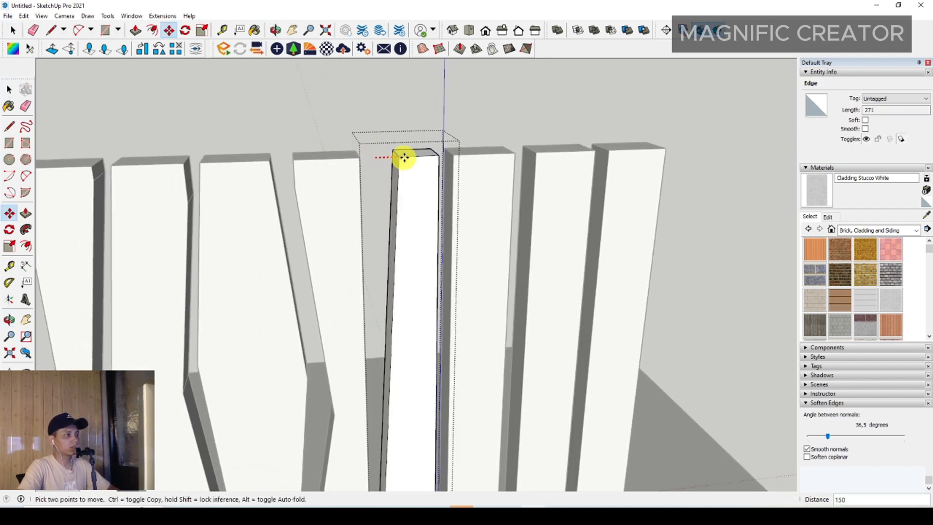
{"action": "left_click", "coordinate": [411, 158]}
{"action": "key", "text": "space"}
{"action": "scroll", "coordinate": [399, 180], "scroll_direction": "down", "scroll_amount": 3}
Step: Draw a line across the depth of the fifth panel's slanted side, in its lower part
{"action": "middle_click_drag", "start_coordinate": [411, 345], "coordinate": [362, 252]}
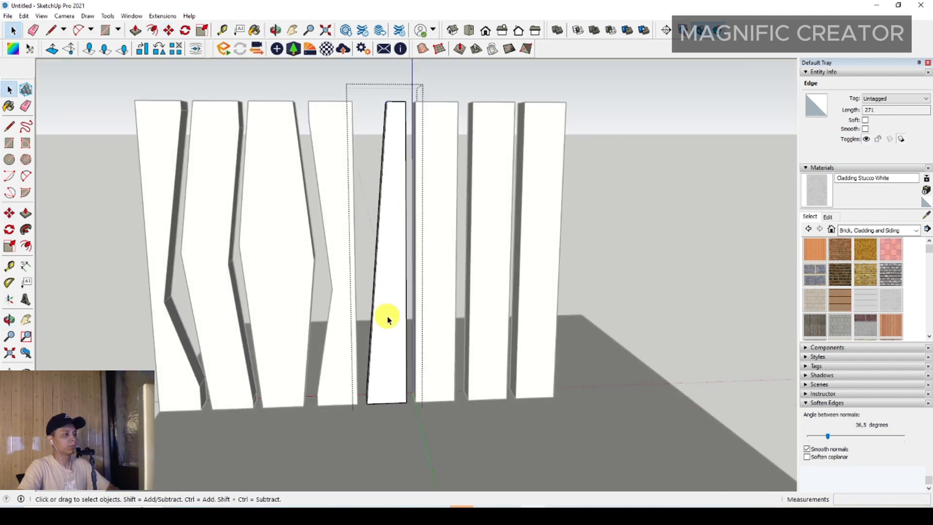
{"action": "scroll", "coordinate": [385, 316], "scroll_direction": "up", "scroll_amount": 1}
{"action": "middle_click_drag", "start_coordinate": [385, 316], "coordinate": [362, 324]}
{"action": "scroll", "coordinate": [367, 360], "scroll_direction": "up", "scroll_amount": 2}
{"action": "middle_click_drag", "start_coordinate": [367, 360], "coordinate": [408, 375]}
{"action": "scroll", "coordinate": [387, 352], "scroll_direction": "up", "scroll_amount": 1}
{"action": "key", "text": "l"}
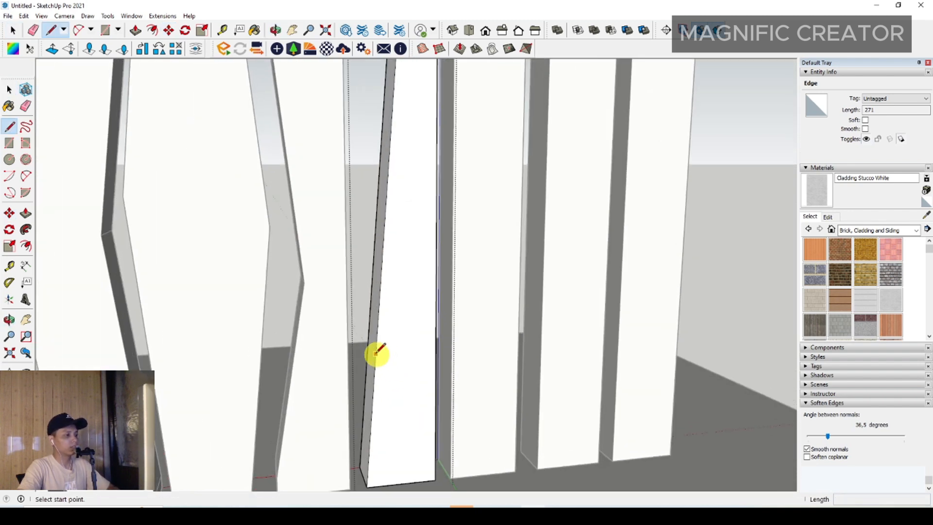
{"action": "key", "text": "space"}
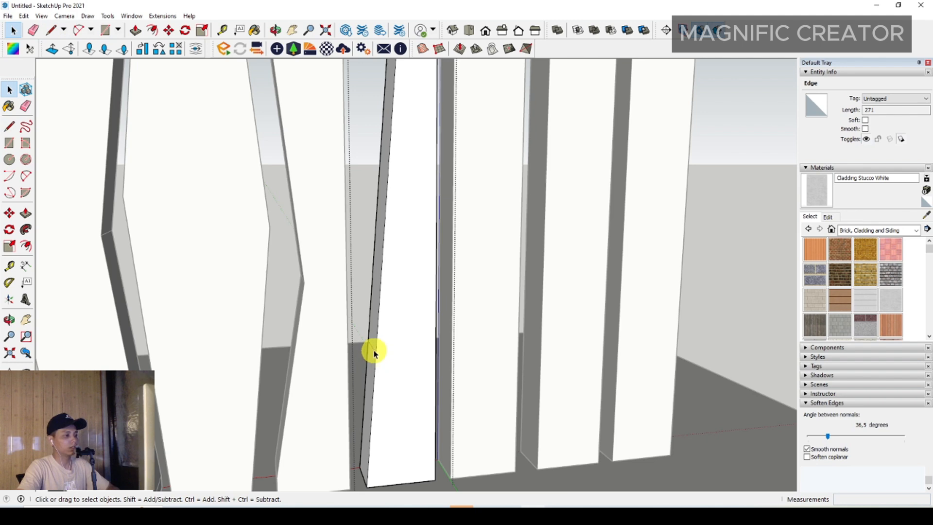
Step: Move the new edge on the fifth panel's slanted side about 97 outward toward the fourth panel
{"action": "key", "text": "m"}
{"action": "left_click", "coordinate": [373, 350]}
{"action": "left_click", "coordinate": [358, 350]}
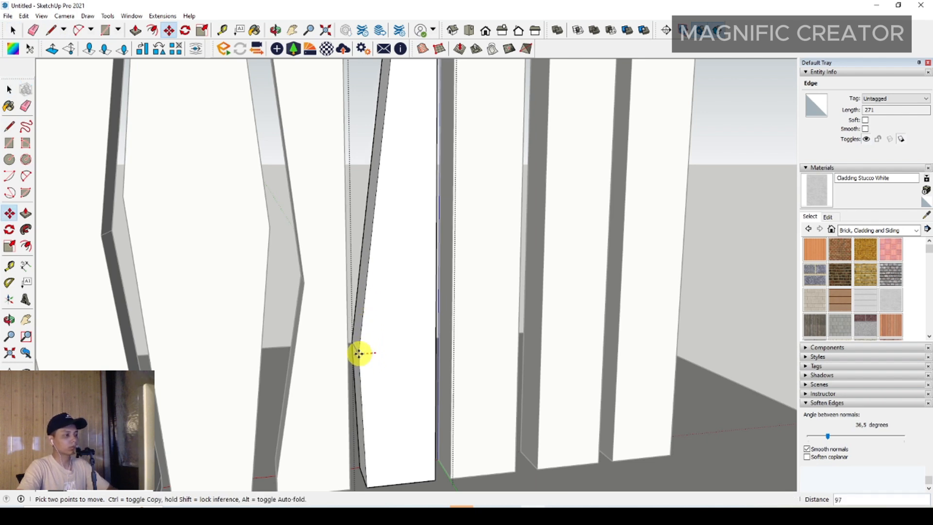
{"action": "key", "text": "space"}
Step: Move the foot edge of the fifth panel's side facing the fourth panel about 100 inward
{"action": "middle_click_drag", "start_coordinate": [374, 465], "coordinate": [349, 376], "text": "shift"}
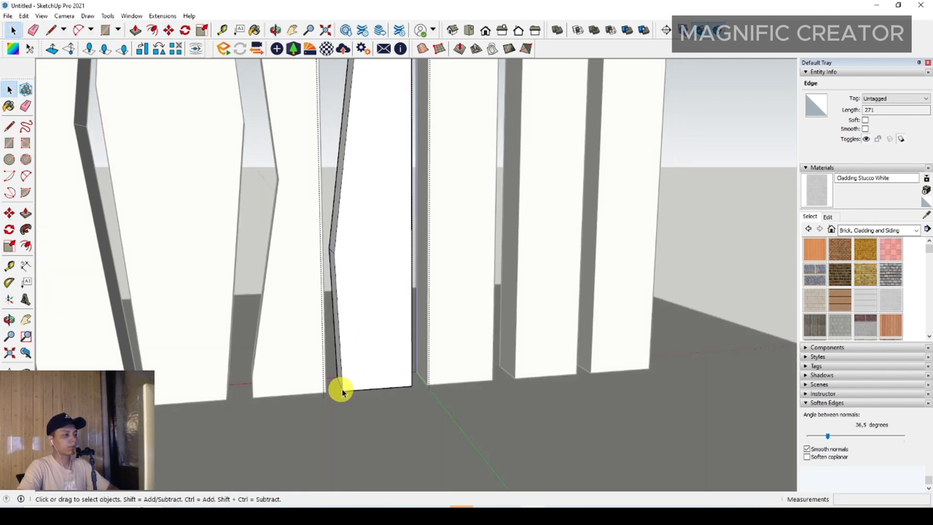
{"action": "scroll", "coordinate": [341, 391], "scroll_direction": "up", "scroll_amount": 2}
{"action": "key", "text": "m"}
{"action": "left_click", "coordinate": [345, 394]}
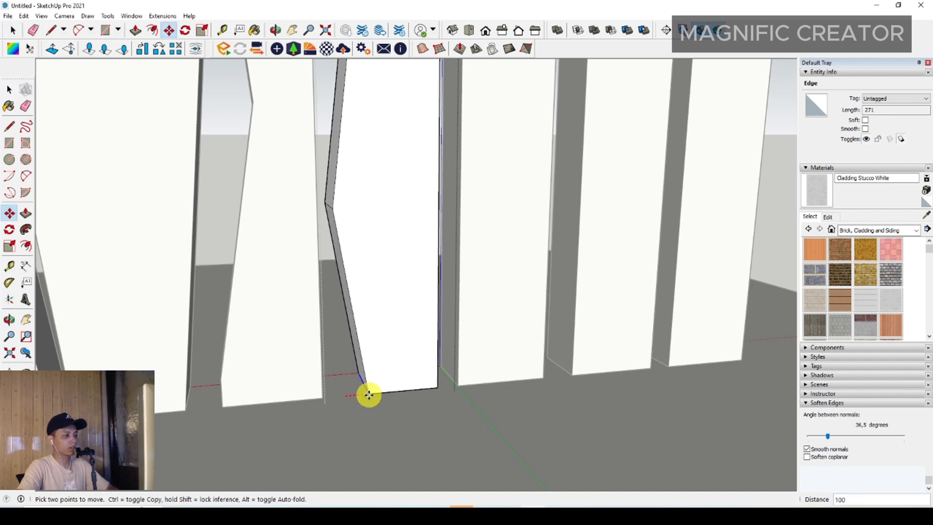
{"action": "left_click", "coordinate": [366, 394]}
{"action": "key", "text": "space"}
{"action": "scroll", "coordinate": [366, 367], "scroll_direction": "down", "scroll_amount": 2}
{"action": "middle_click_drag", "start_coordinate": [367, 367], "coordinate": [312, 358]}
{"action": "scroll", "coordinate": [375, 428], "scroll_direction": "up", "scroll_amount": 1}
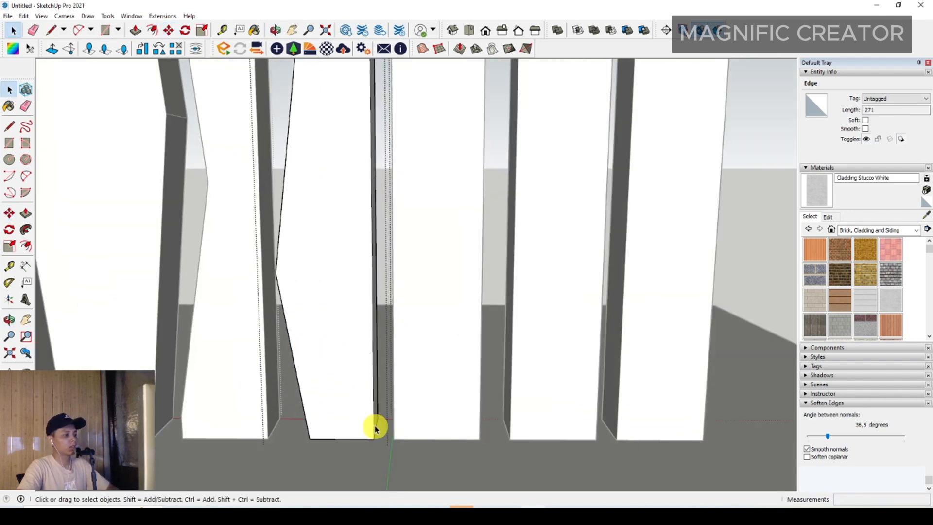
{"action": "key", "text": "m"}
{"action": "scroll", "coordinate": [373, 435], "scroll_direction": "up", "scroll_amount": 1}
{"action": "left_click", "coordinate": [373, 439]}
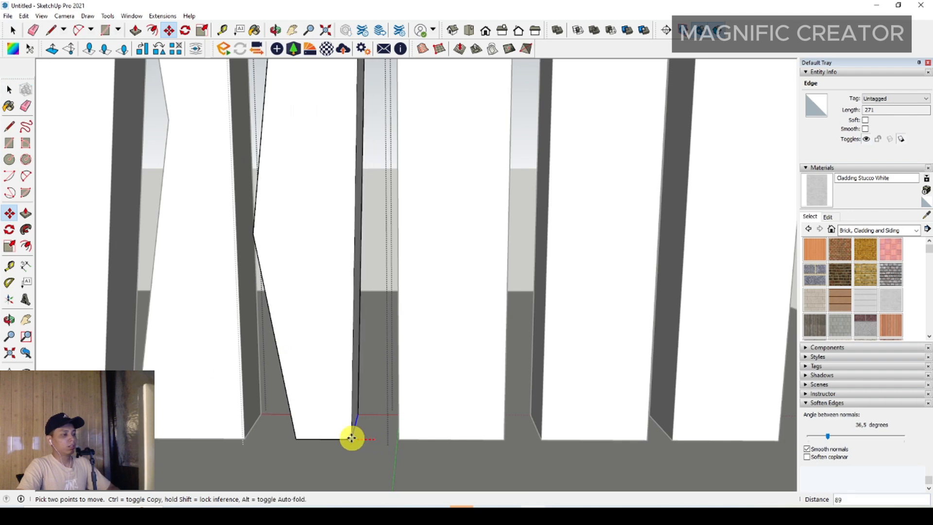
{"action": "scroll", "coordinate": [352, 437], "scroll_direction": "down", "scroll_amount": 2}
{"action": "key", "text": "space"}
Step: Draw a line across the depth of the fifth panel's side facing the sixth panel, partway up
{"action": "middle_click_drag", "start_coordinate": [362, 308], "coordinate": [336, 325]}
{"action": "scroll", "coordinate": [348, 238], "scroll_direction": "up", "scroll_amount": 4}
{"action": "middle_click_drag", "start_coordinate": [337, 235], "coordinate": [392, 287]}
{"action": "key", "text": "l"}
{"action": "left_click", "coordinate": [348, 248]}
{"action": "left_click", "coordinate": [413, 245]}
{"action": "key", "text": "space"}
{"action": "scroll", "coordinate": [398, 260], "scroll_direction": "down", "scroll_amount": 5}
Step: Move the foot edge of the fifth panel's side facing the sixth panel inward, narrowing the foot
{"action": "scroll", "coordinate": [404, 372], "scroll_direction": "up", "scroll_amount": 3}
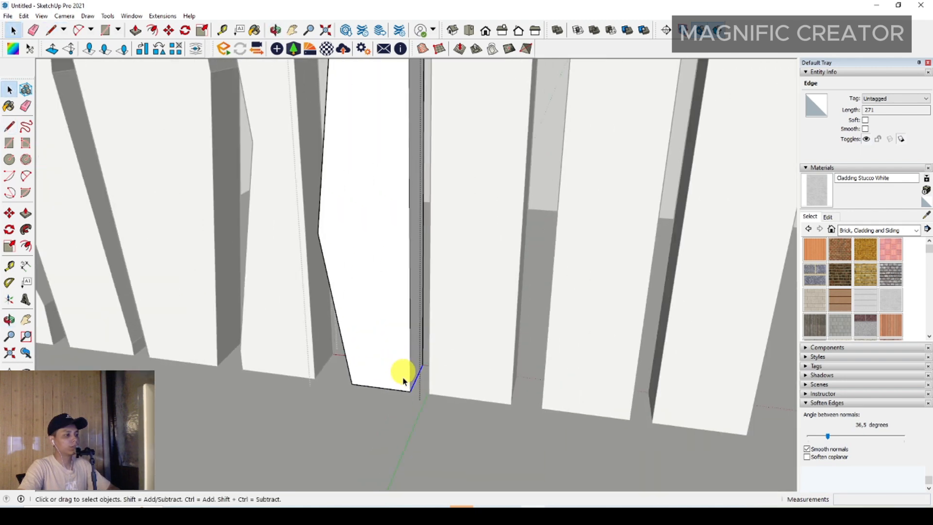
{"action": "key", "text": "m"}
{"action": "left_click", "coordinate": [408, 391]}
{"action": "left_click", "coordinate": [379, 388]}
{"action": "key", "text": "space"}
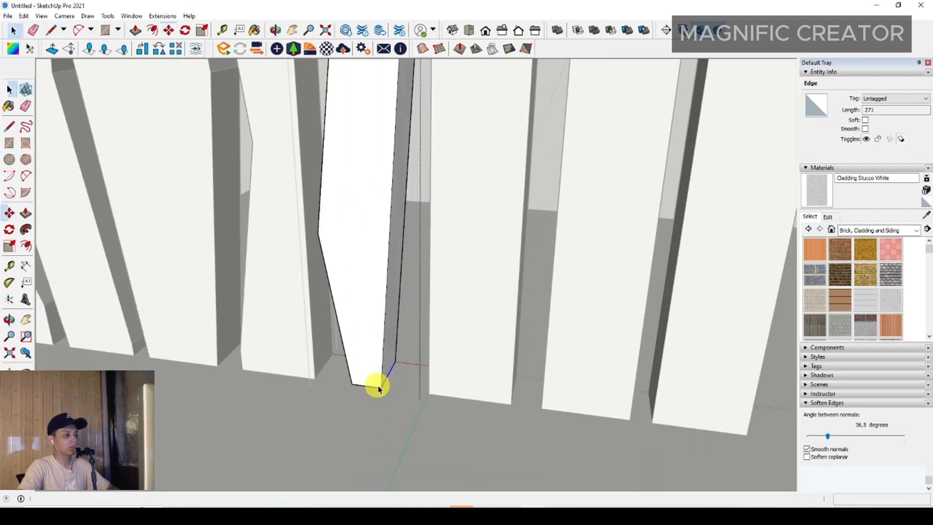
Step: Open the sixth panel's group and draw a line across the depth of its side facing the fifth panel, in its lower part
{"action": "scroll", "coordinate": [379, 388], "scroll_direction": "down", "scroll_amount": 6}
{"action": "middle_click_drag", "start_coordinate": [379, 387], "coordinate": [448, 322]}
{"action": "scroll", "coordinate": [419, 244], "scroll_direction": "up", "scroll_amount": 2}
{"action": "triple_click", "coordinate": [419, 244]}
{"action": "scroll", "coordinate": [415, 247], "scroll_direction": "up", "scroll_amount": 3}
{"action": "middle_click_drag", "start_coordinate": [413, 282], "coordinate": [401, 427]}
{"action": "scroll", "coordinate": [402, 427], "scroll_direction": "up", "scroll_amount": 3}
{"action": "key", "text": "l"}
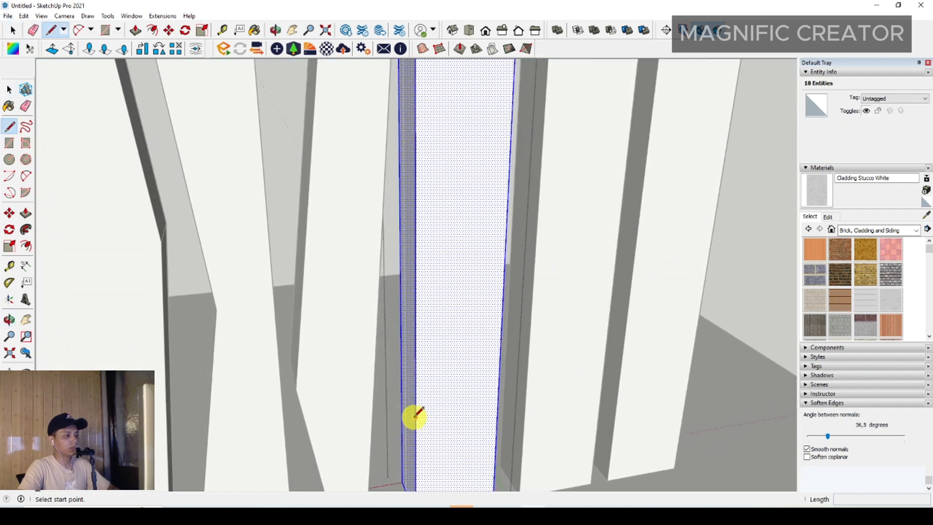
{"action": "left_click", "coordinate": [401, 389]}
{"action": "key", "text": "space"}
Step: Reshape the sixth panel's side facing the fifth panel by moving its edges, so that it angles inward below the new line to the foot
{"action": "left_click", "coordinate": [408, 404]}
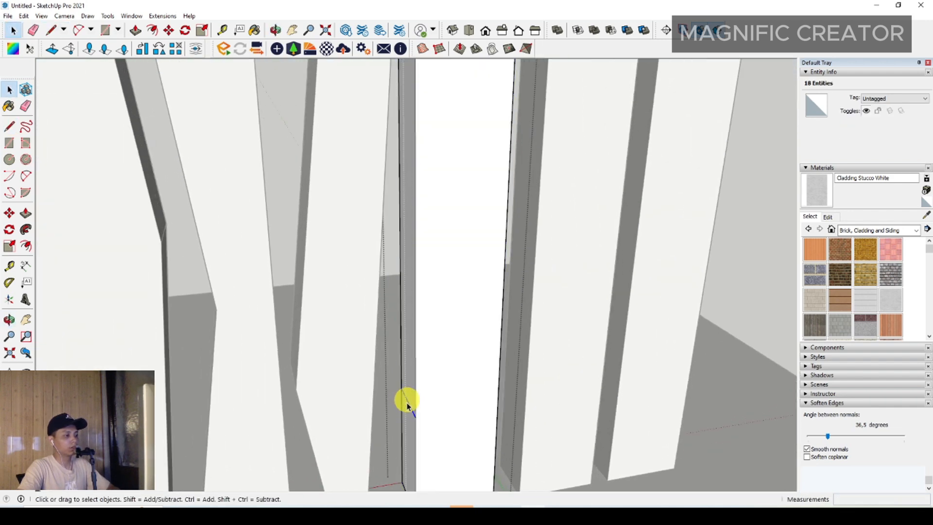
{"action": "scroll", "coordinate": [408, 406], "scroll_direction": "down", "scroll_amount": 1}
{"action": "middle_click_drag", "start_coordinate": [408, 406], "coordinate": [375, 298], "text": "shift"}
{"action": "key", "text": "m"}
{"action": "key", "text": "space"}
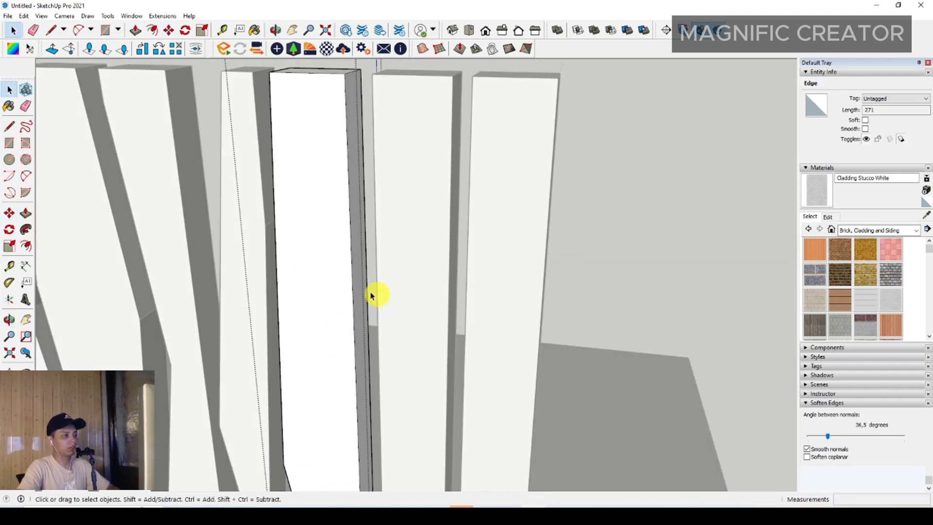
Step: Draw a line across the depth of the sixth panel's side facing the seventh panel, partway up
{"action": "key", "text": "l"}
{"action": "left_click", "coordinate": [356, 281]}
{"action": "scroll", "coordinate": [358, 277], "scroll_direction": "up", "scroll_amount": 3}
{"action": "key", "text": "space"}
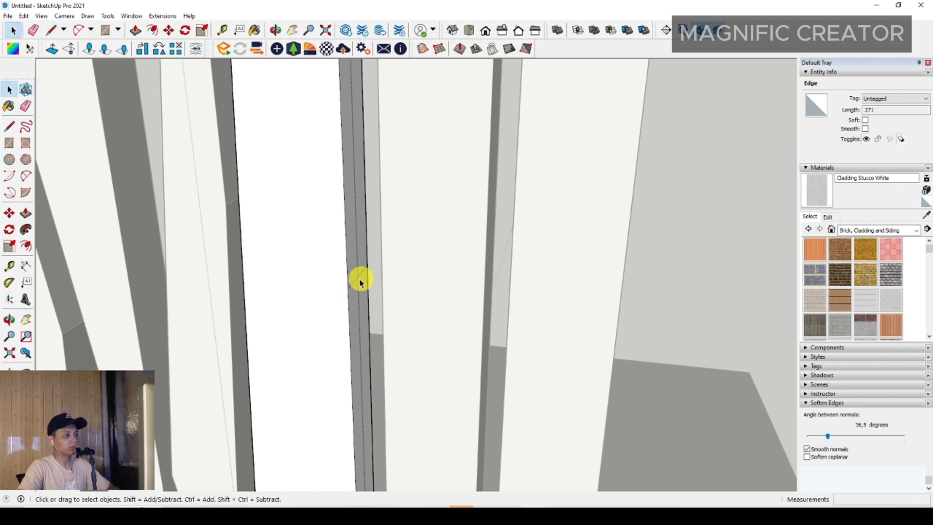
{"action": "scroll", "coordinate": [358, 277], "scroll_direction": "down", "scroll_amount": 3}
Step: Move the new edge on the sixth panel outward toward the seventh panel to form a slight bulge
{"action": "key", "text": "m"}
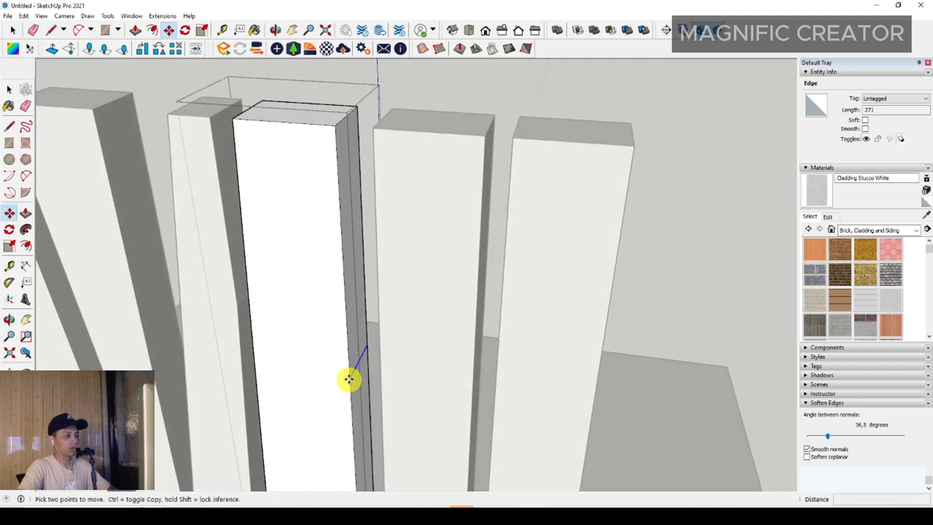
{"action": "left_click", "coordinate": [349, 379]}
{"action": "left_click", "coordinate": [364, 378]}
{"action": "key", "text": "space"}
{"action": "middle_click_drag", "start_coordinate": [325, 304], "coordinate": [445, 328]}
{"action": "scroll", "coordinate": [425, 252], "scroll_direction": "down", "scroll_amount": 3}
{"action": "triple_click", "coordinate": [450, 306]}
{"action": "scroll", "coordinate": [443, 311], "scroll_direction": "up", "scroll_amount": 2}
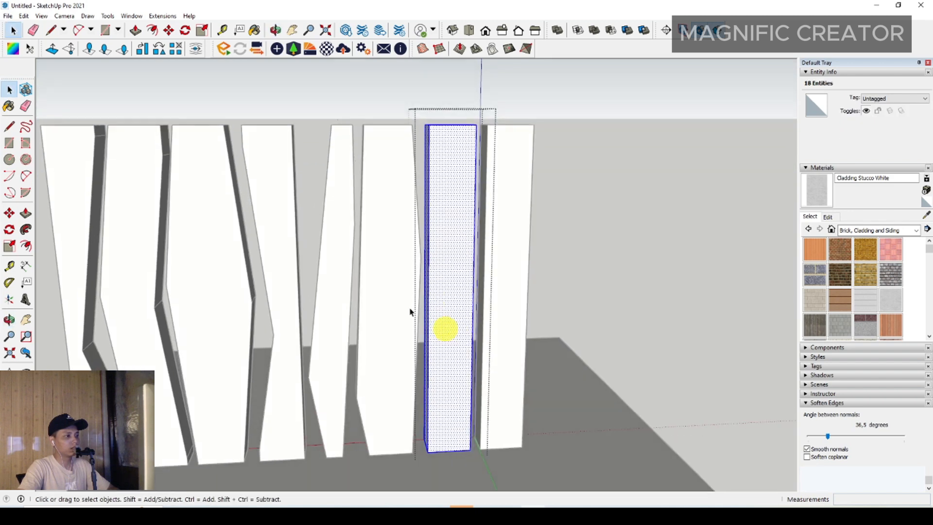
Step: Open the sixth panel's group and draw a line across the depth of its side facing the fifth panel, partway up
{"action": "triple_click", "coordinate": [368, 258]}
{"action": "scroll", "coordinate": [369, 260], "scroll_direction": "up", "scroll_amount": 1}
{"action": "middle_click_drag", "start_coordinate": [370, 260], "coordinate": [427, 354]}
{"action": "scroll", "coordinate": [377, 306], "scroll_direction": "up", "scroll_amount": 2}
{"action": "key", "text": "l"}
{"action": "scroll", "coordinate": [374, 301], "scroll_direction": "up", "scroll_amount": 1}
{"action": "left_click", "coordinate": [374, 302]}
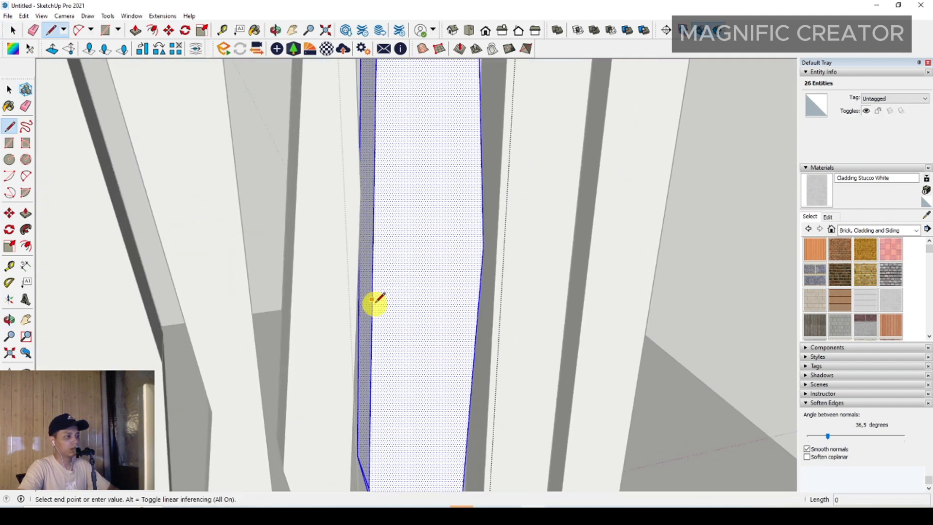
{"action": "scroll", "coordinate": [372, 297], "scroll_direction": "up", "scroll_amount": 3}
{"action": "left_click", "coordinate": [355, 266]}
{"action": "key", "text": "space"}
Step: Move the new edge on the sixth panel about 280 inward along the red axis to form a deep angular notch
{"action": "left_click", "coordinate": [366, 289]}
{"action": "middle_click_drag", "start_coordinate": [365, 290], "coordinate": [355, 308]}
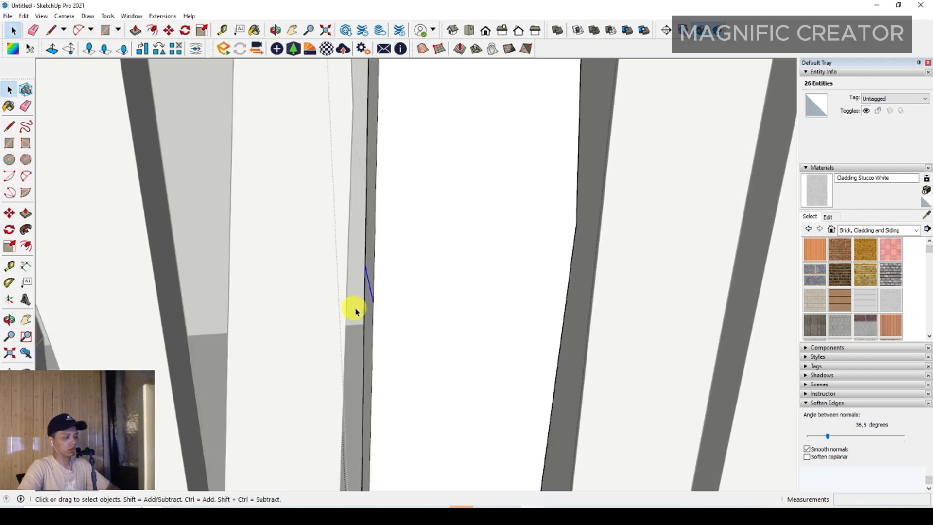
{"action": "key", "text": "m"}
{"action": "left_click", "coordinate": [373, 303]}
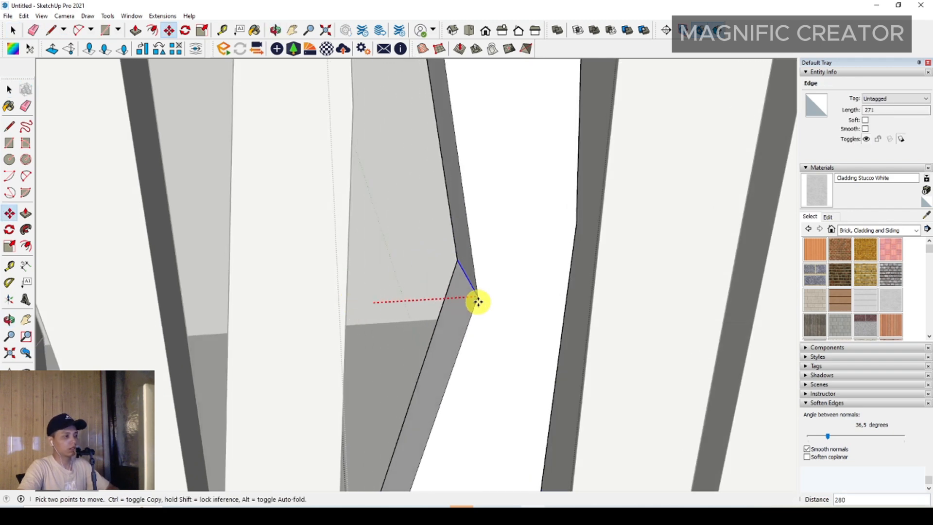
{"action": "left_click", "coordinate": [478, 301]}
{"action": "key", "text": "space"}
{"action": "scroll", "coordinate": [374, 295], "scroll_direction": "down", "scroll_amount": 6}
{"action": "middle_click_drag", "start_coordinate": [373, 296], "coordinate": [313, 267]}
Step: Open the seventh panel's group and draw a two-segment notch outline on its front face along the side facing the eighth panel
{"action": "left_click", "coordinate": [619, 242]}
{"action": "scroll", "coordinate": [471, 356], "scroll_direction": "up", "scroll_amount": 1}
{"action": "middle_click_drag", "start_coordinate": [471, 356], "coordinate": [444, 340]}
{"action": "scroll", "coordinate": [418, 297], "scroll_direction": "down", "scroll_amount": 3}
{"action": "double_click", "coordinate": [444, 317]}
{"action": "key", "text": "l"}
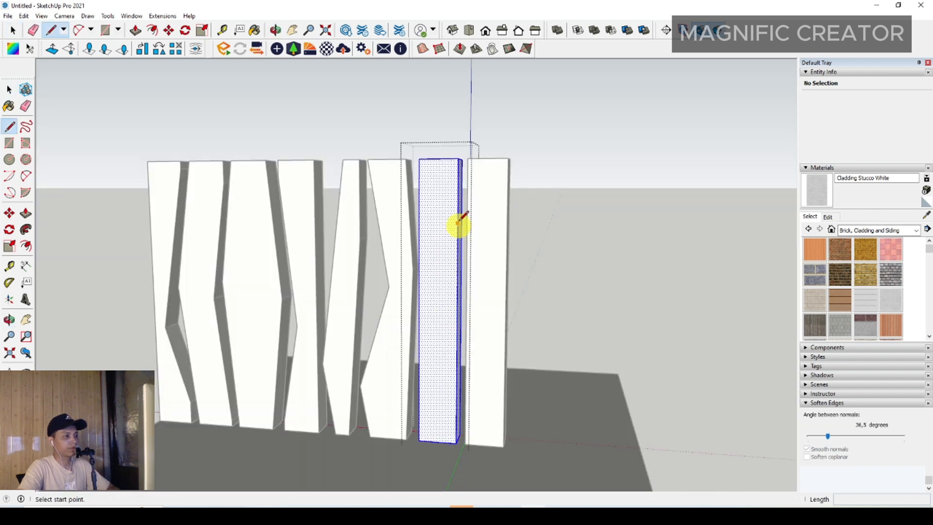
{"action": "left_click", "coordinate": [457, 209]}
{"action": "left_click", "coordinate": [456, 438]}
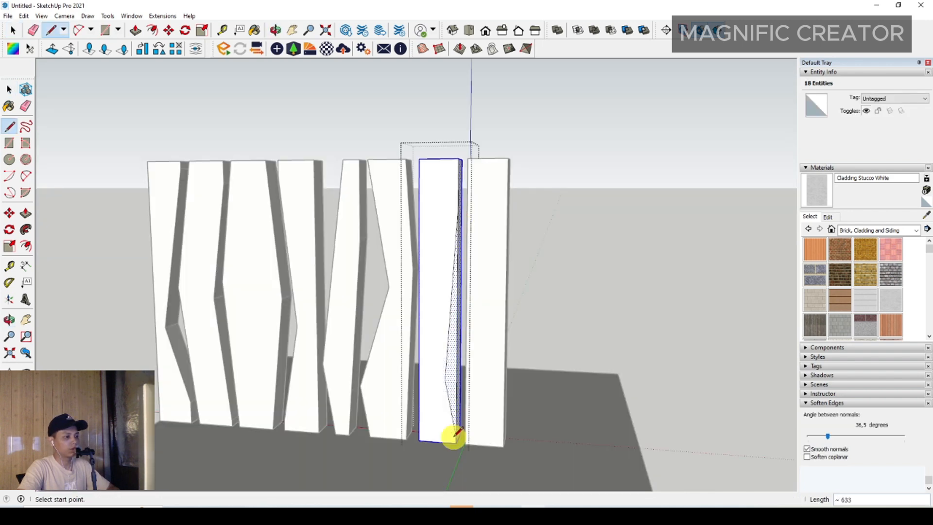
{"action": "key", "text": "space"}
Step: Draw a two-segment notch outline on the seventh panel's front face along the side facing the sixth panel
{"action": "key", "text": "l"}
{"action": "left_click", "coordinate": [419, 182]}
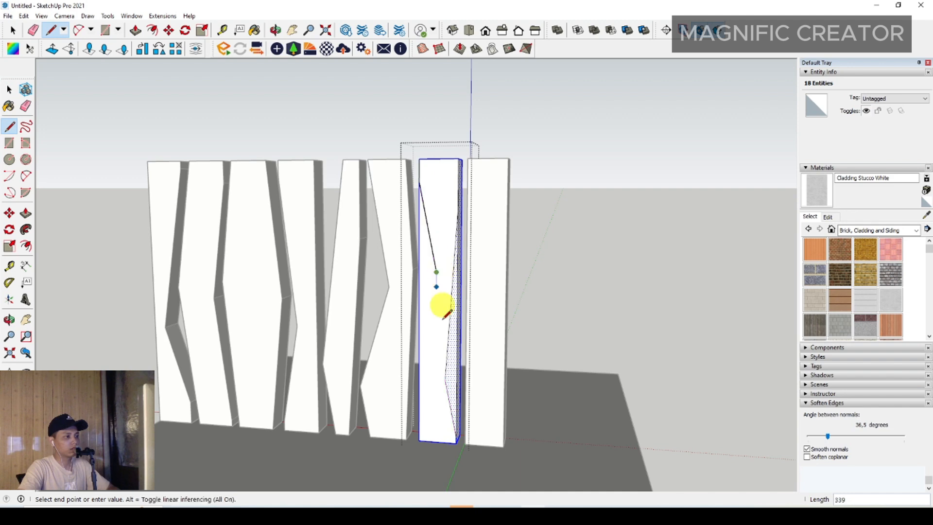
{"action": "left_click", "coordinate": [419, 408]}
{"action": "key", "text": "space"}
Step: Push both outlined triangular faces through the seventh panel's full depth to cut angular notches in its two sides
{"action": "middle_click_drag", "start_coordinate": [437, 327], "coordinate": [428, 384]}
{"action": "scroll", "coordinate": [427, 334], "scroll_direction": "up", "scroll_amount": 4}
{"action": "key", "text": "p"}
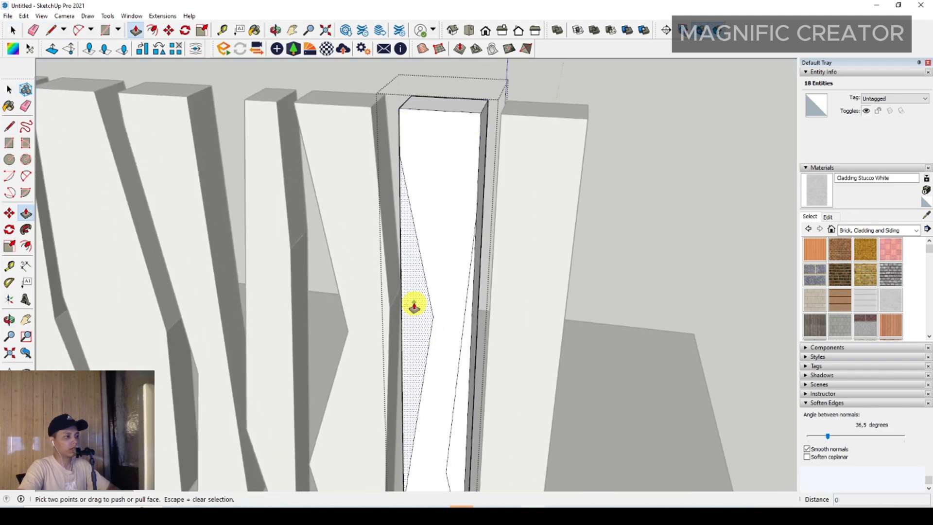
{"action": "left_click", "coordinate": [416, 303]}
{"action": "left_click", "coordinate": [472, 117]}
{"action": "key", "text": "space"}
{"action": "scroll", "coordinate": [462, 375], "scroll_direction": "up", "scroll_amount": 3}
{"action": "key", "text": "p"}
{"action": "double_click", "coordinate": [463, 358]}
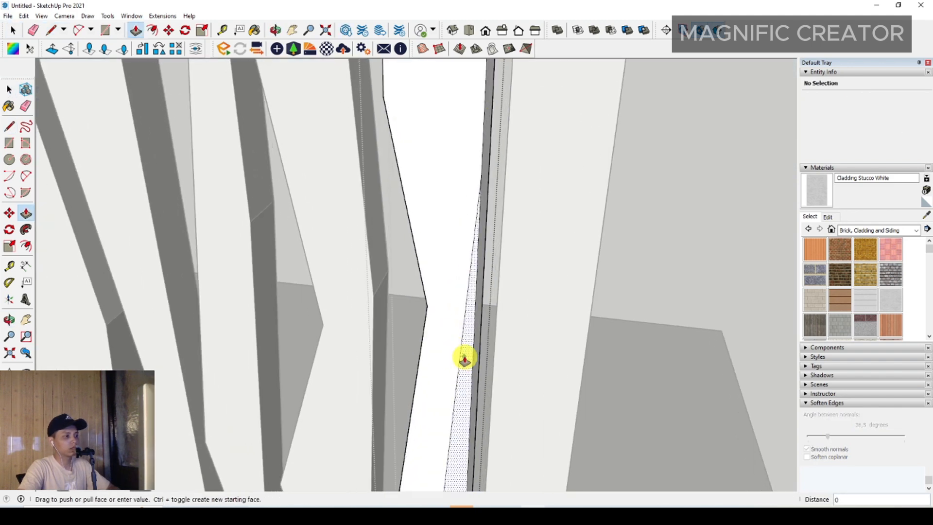
{"action": "key", "text": "space"}
Step: Open the eighth panel's group and draw a two-segment notch outline on its front face along the side facing the seventh panel
{"action": "scroll", "coordinate": [459, 323], "scroll_direction": "down", "scroll_amount": 6}
{"action": "triple_click", "coordinate": [469, 293]}
{"action": "scroll", "coordinate": [450, 340], "scroll_direction": "up", "scroll_amount": 4}
{"action": "middle_click_drag", "start_coordinate": [450, 340], "coordinate": [468, 220]}
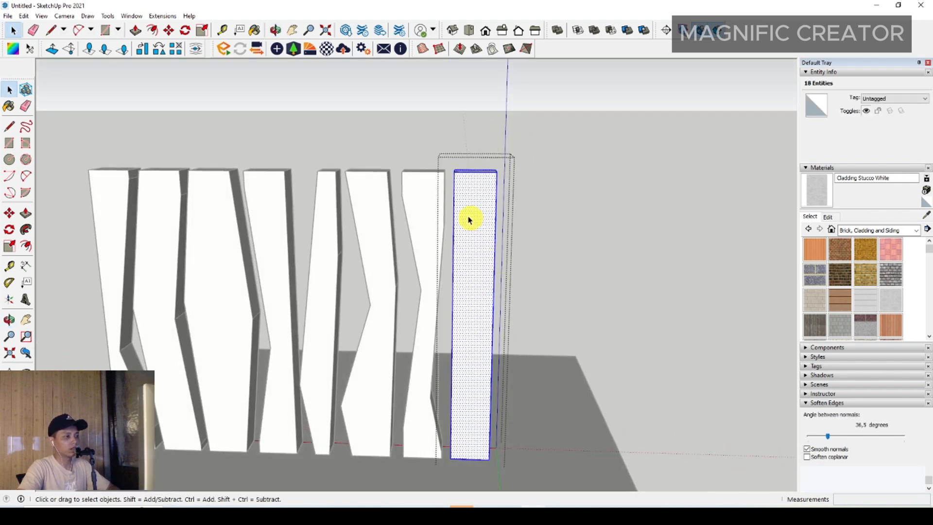
{"action": "key", "text": "l"}
{"action": "left_click", "coordinate": [453, 197]}
{"action": "scroll", "coordinate": [473, 348], "scroll_direction": "up", "scroll_amount": 3}
{"action": "left_click", "coordinate": [483, 336]}
Step: Push the outlined triangular face through the eighth panel's full depth to cut the notch, and close the panel's group
{"action": "middle_click_drag", "start_coordinate": [464, 407], "coordinate": [488, 319], "text": "shift"}
{"action": "key", "text": "p"}
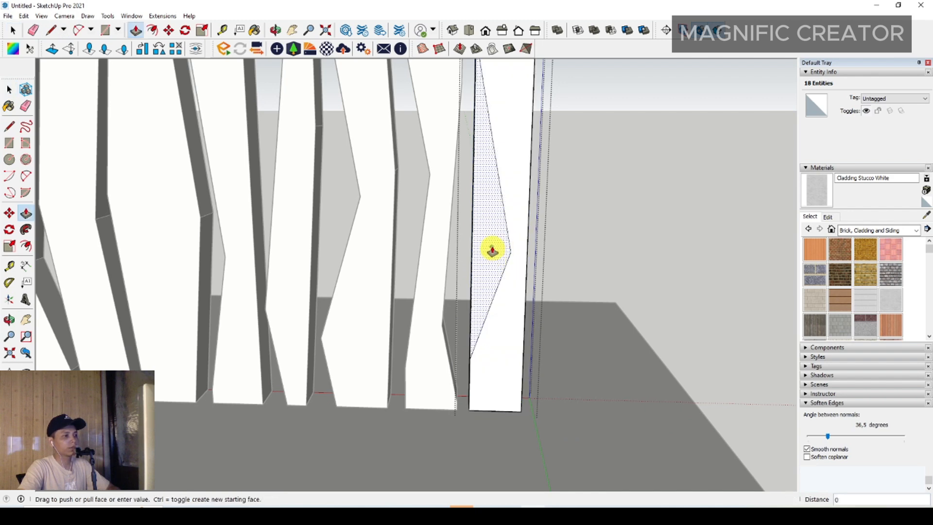
{"action": "left_click", "coordinate": [491, 250]}
{"action": "left_click", "coordinate": [475, 227]}
{"action": "middle_click_drag", "start_coordinate": [475, 227], "coordinate": [552, 274]}
{"action": "key", "text": "space"}
{"action": "scroll", "coordinate": [471, 298], "scroll_direction": "down", "scroll_amount": 5}
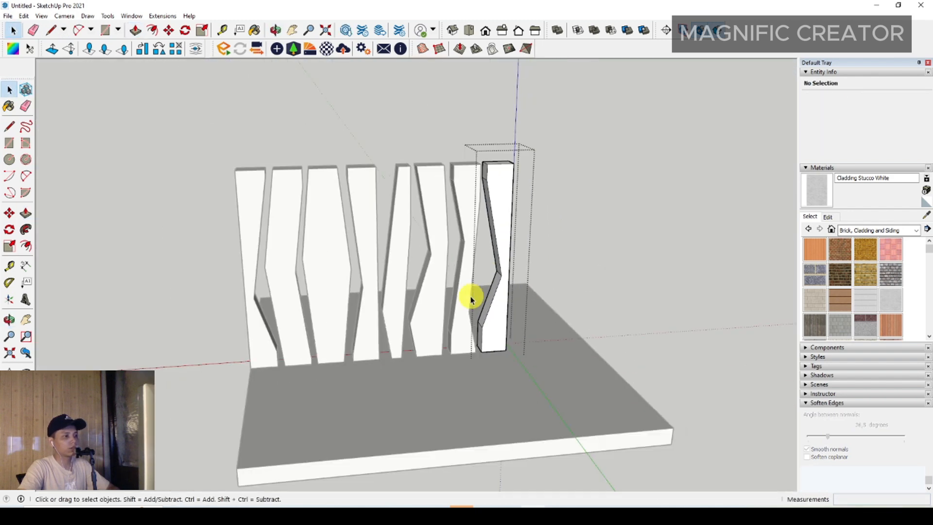
{"action": "middle_click_drag", "start_coordinate": [471, 298], "coordinate": [548, 248]}
{"action": "left_click", "coordinate": [570, 223]}
{"action": "middle_click_drag", "start_coordinate": [463, 304], "coordinate": [413, 275]}
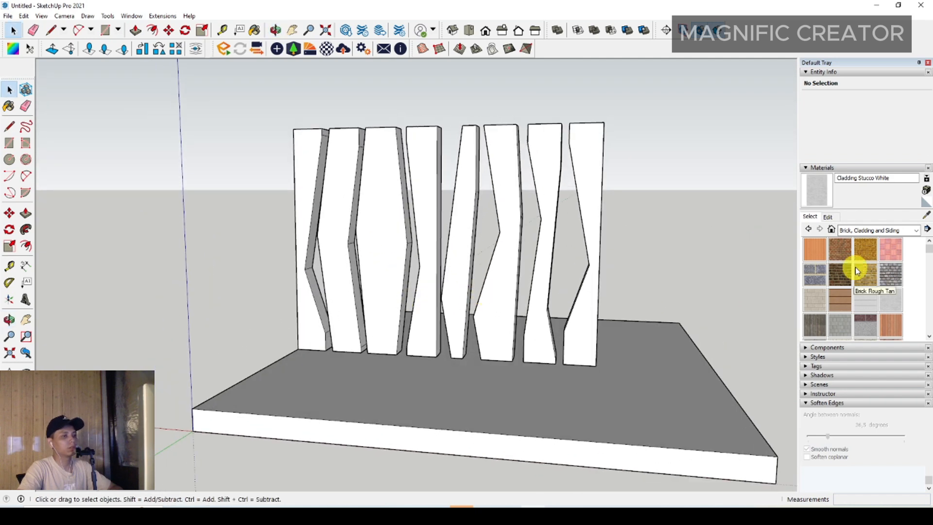
Step: Paint all eight panels with the Wood Veneer 01 material from the Wood collection
{"action": "left_click", "coordinate": [915, 231]}
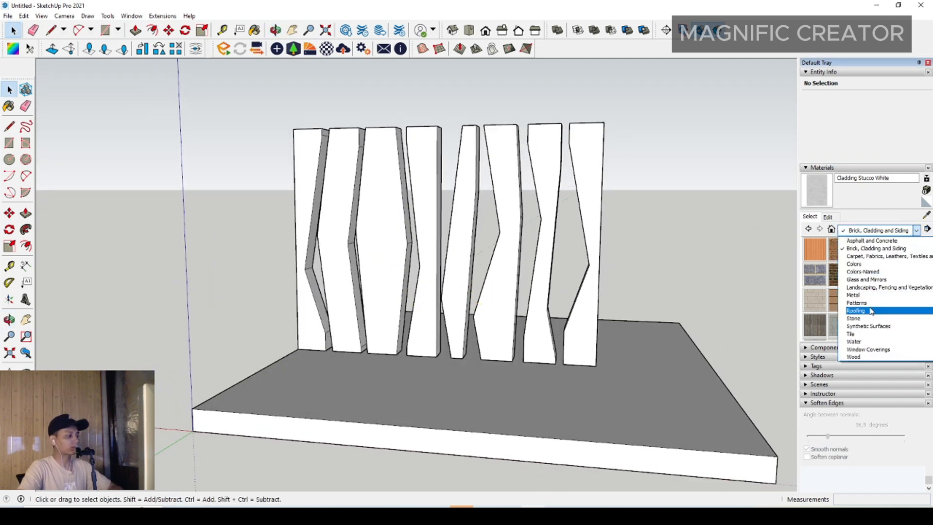
{"action": "left_click", "coordinate": [861, 359]}
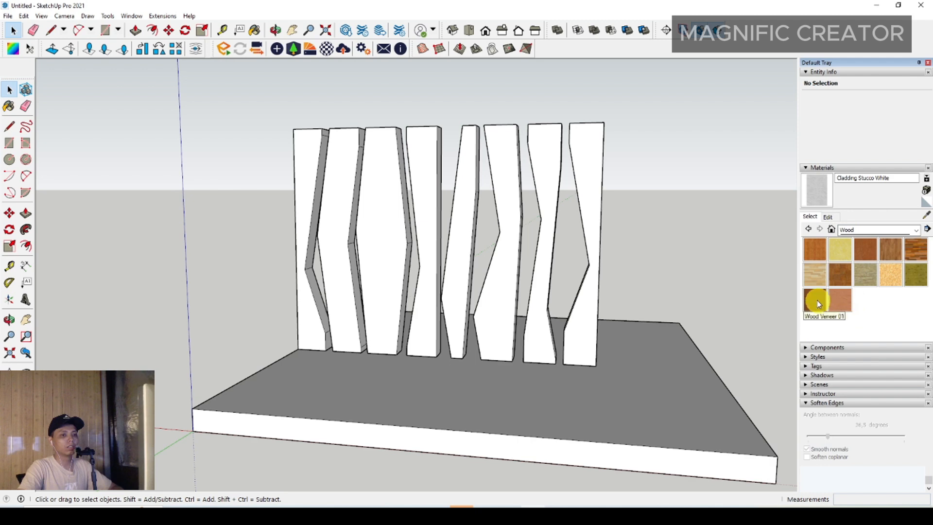
{"action": "left_click", "coordinate": [815, 301]}
{"action": "scroll", "coordinate": [559, 190], "scroll_direction": "down", "scroll_amount": 1}
{"action": "left_click", "coordinate": [579, 171]}
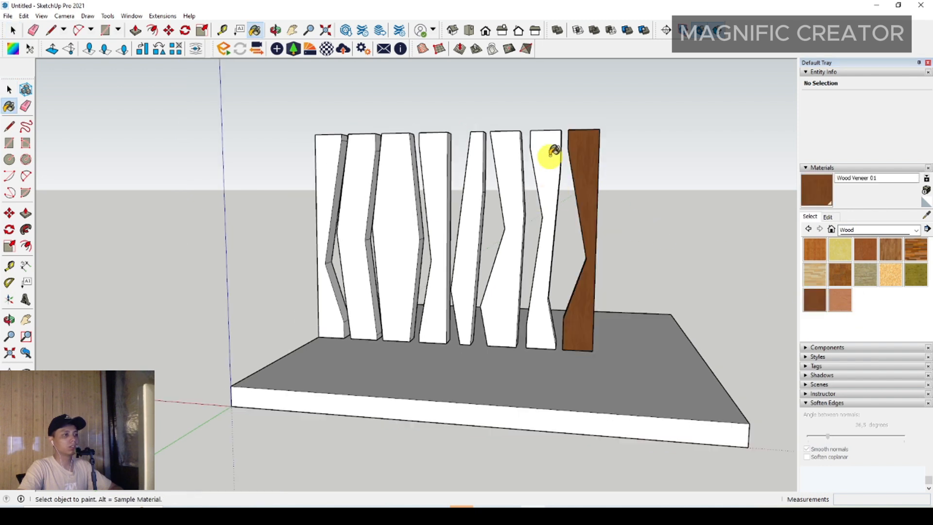
{"action": "left_click", "coordinate": [547, 155]}
{"action": "left_click", "coordinate": [507, 148]}
{"action": "left_click", "coordinate": [474, 173]}
{"action": "left_click", "coordinate": [437, 165]}
{"action": "left_click", "coordinate": [389, 177]}
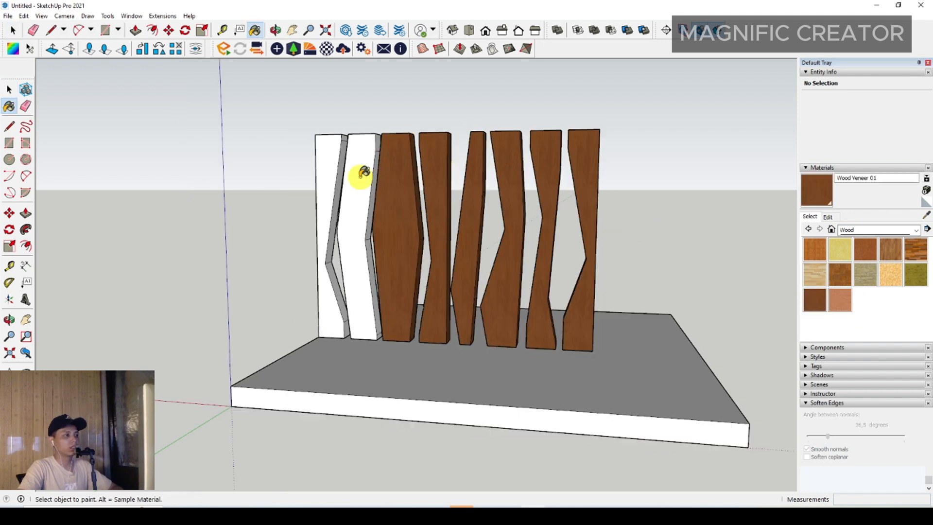
{"action": "left_click", "coordinate": [360, 177]}
{"action": "left_click", "coordinate": [331, 167]}
{"action": "key", "text": "space"}
Step: Draw a rectangle across the tops of all eight panels, from one end of the wall to the other
{"action": "mouse_move", "coordinate": [447, 278]}
{"action": "middle_mouse_down"}
{"action": "mouse_move", "coordinate": [362, 294]}
{"action": "mouse_move", "coordinate": [591, 315]}
{"action": "mouse_move", "coordinate": [433, 329]}
{"action": "mouse_move", "coordinate": [477, 358]}
{"action": "mouse_move", "coordinate": [349, 106]}
{"action": "middle_mouse_up"}
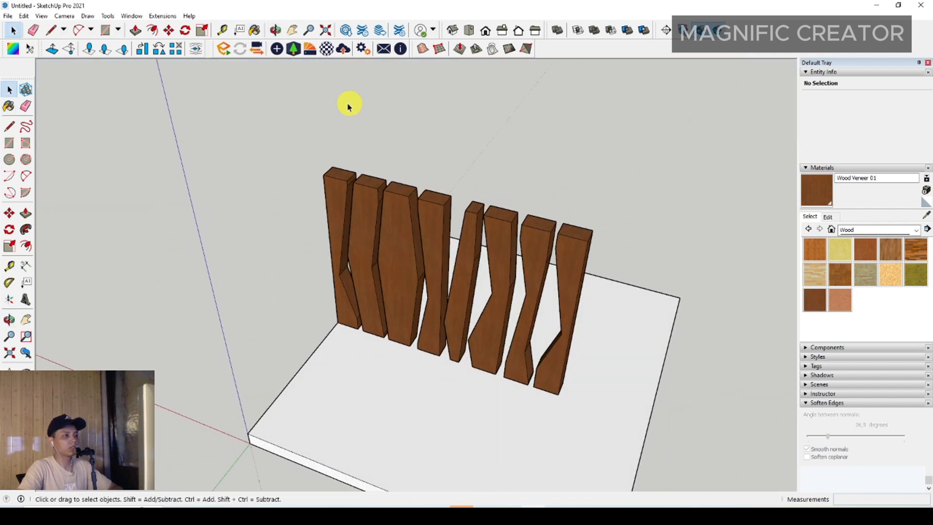
{"action": "scroll", "coordinate": [581, 250], "scroll_direction": "up", "scroll_amount": 2}
{"action": "left_click", "coordinate": [600, 237]}
{"action": "key", "text": "space"}
{"action": "scroll", "coordinate": [433, 191], "scroll_direction": "down", "scroll_amount": 1}
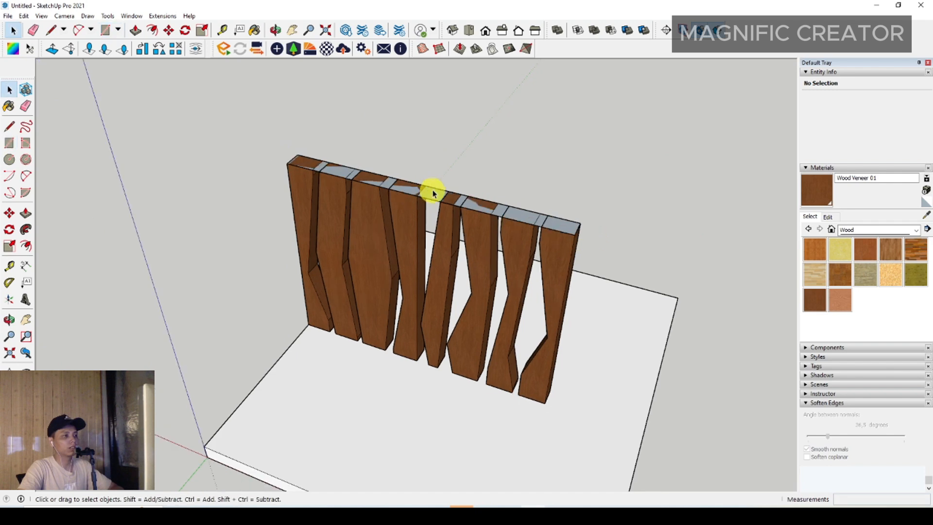
Step: Scale the top rectangle outward to the front and back of the wall and past the eighth panel's end
{"action": "left_click_drag", "start_coordinate": [420, 195], "coordinate": [397, 214]}
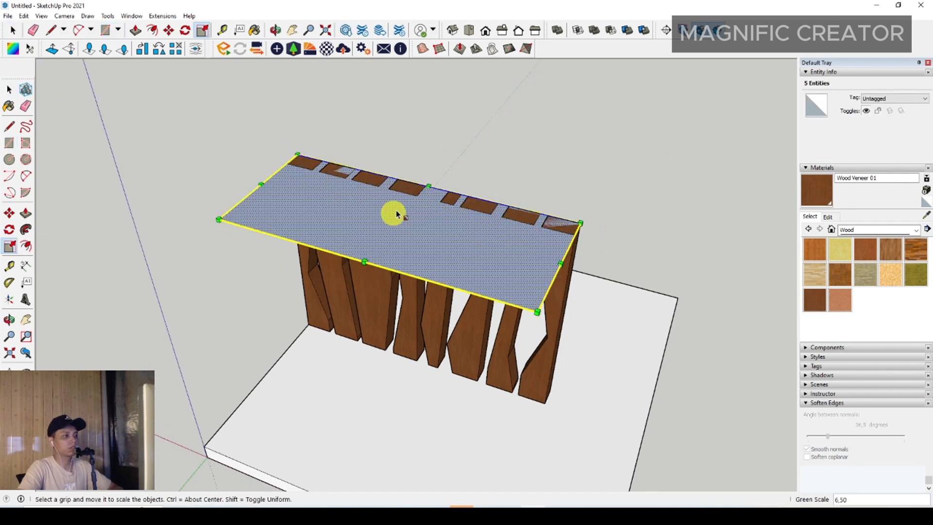
{"action": "left_click_drag", "start_coordinate": [426, 186], "coordinate": [466, 146]}
{"action": "middle_click_drag", "start_coordinate": [460, 268], "coordinate": [584, 191]}
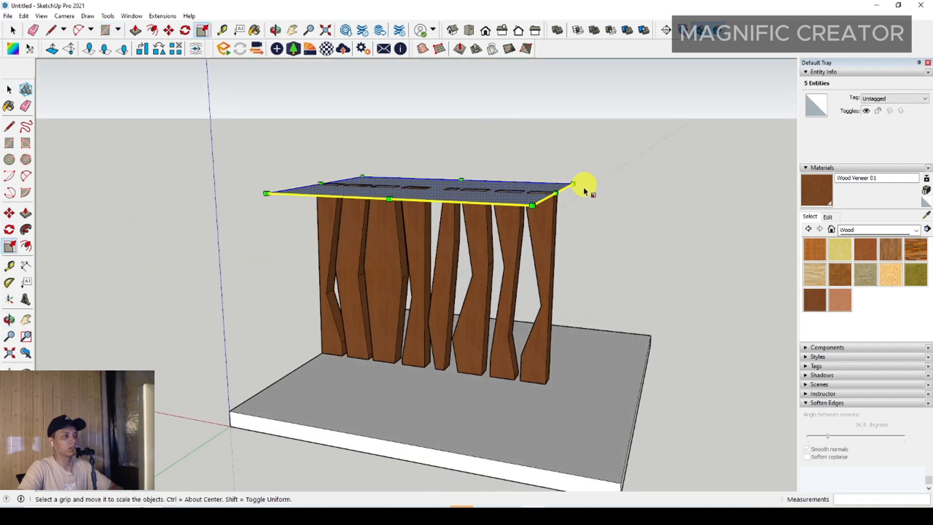
{"action": "left_click_drag", "start_coordinate": [555, 192], "coordinate": [642, 341]}
{"action": "key", "text": "space"}
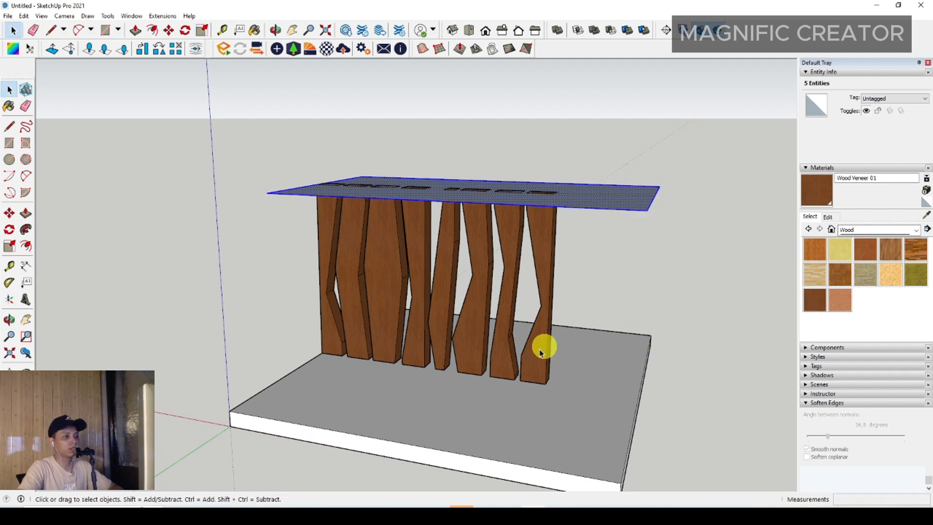
Step: Pull the top rectangle upward into a thick roof slab and make the slab a group
{"action": "middle_click_drag", "start_coordinate": [544, 348], "coordinate": [492, 343]}
{"action": "key", "text": "p"}
{"action": "left_click_drag", "start_coordinate": [574, 195], "coordinate": [583, 164]}
{"action": "key", "text": "space"}
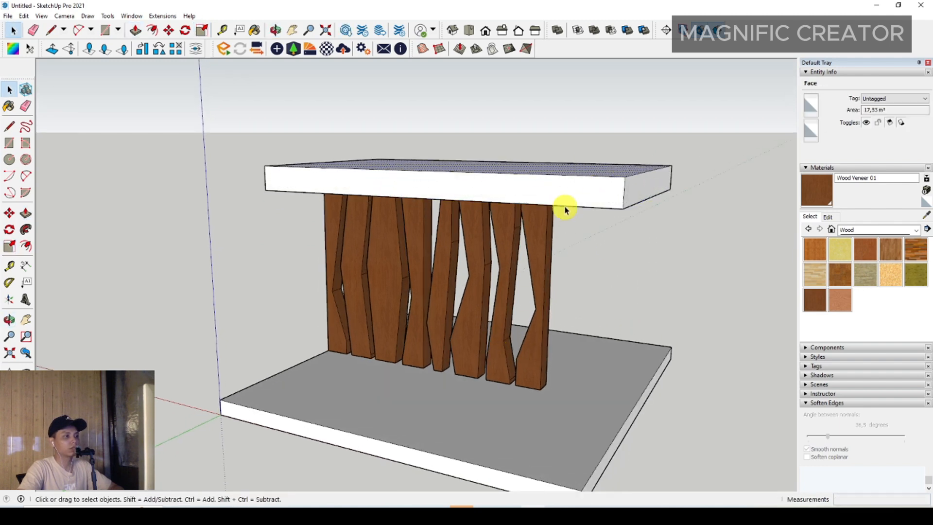
{"action": "right_click", "coordinate": [566, 182]}
{"action": "left_click", "coordinate": [593, 265]}
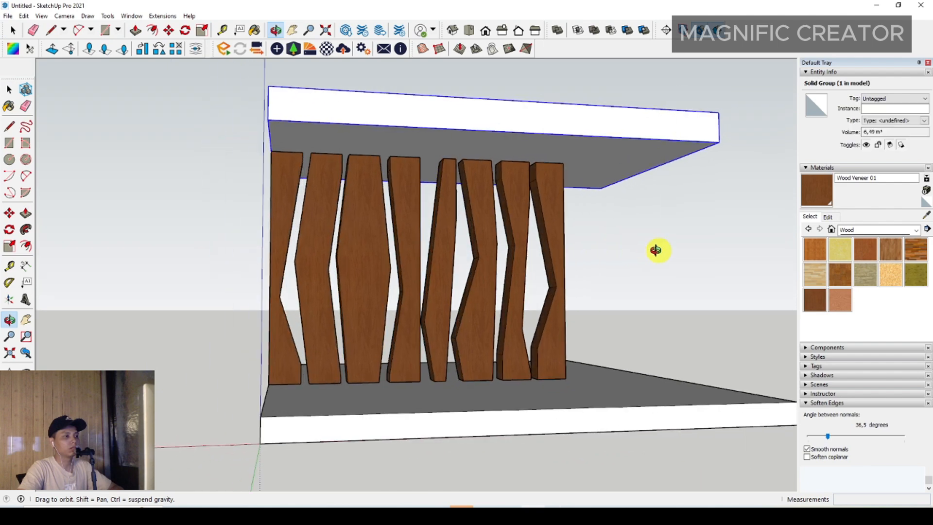